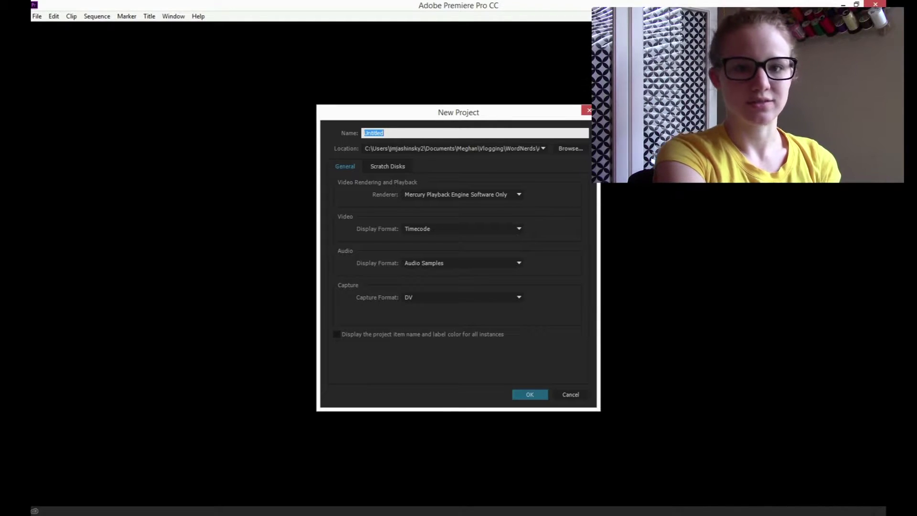
Create a new project named Vlog_03_11 with the default settings.
text(Wlog_03_)
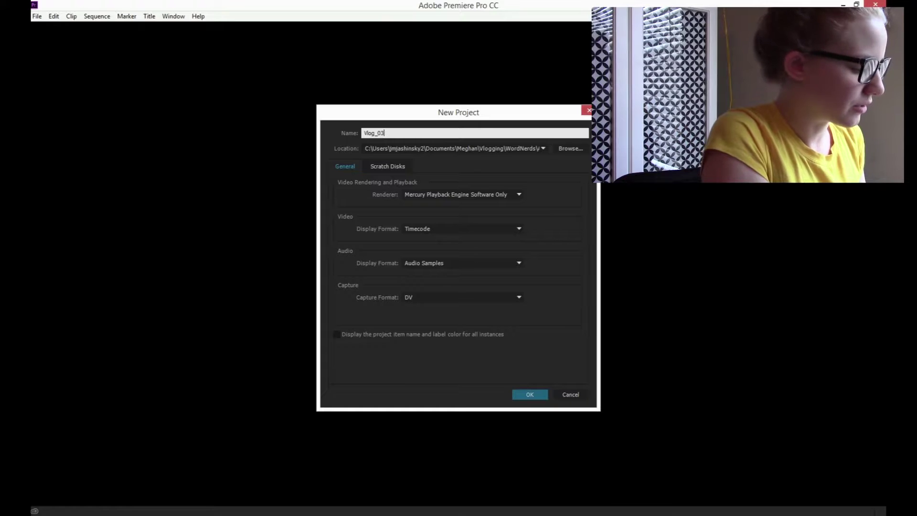
text(11)
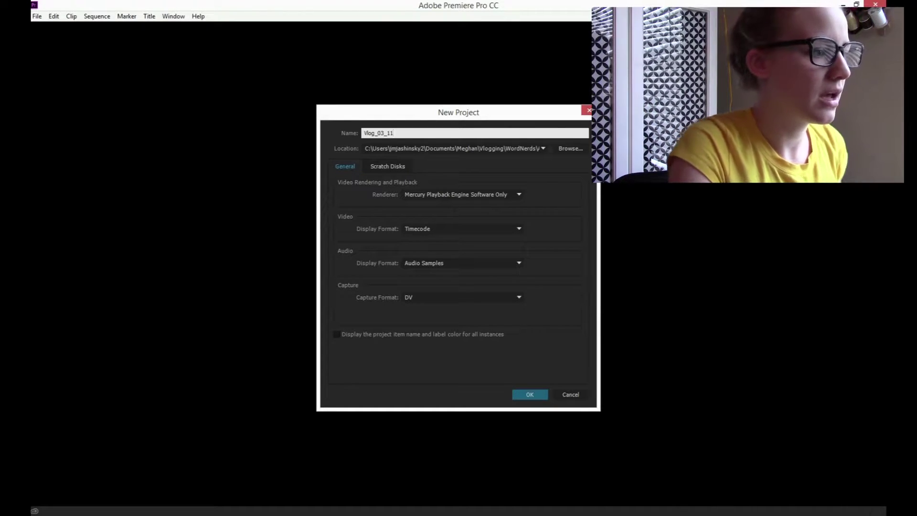
key(Return)
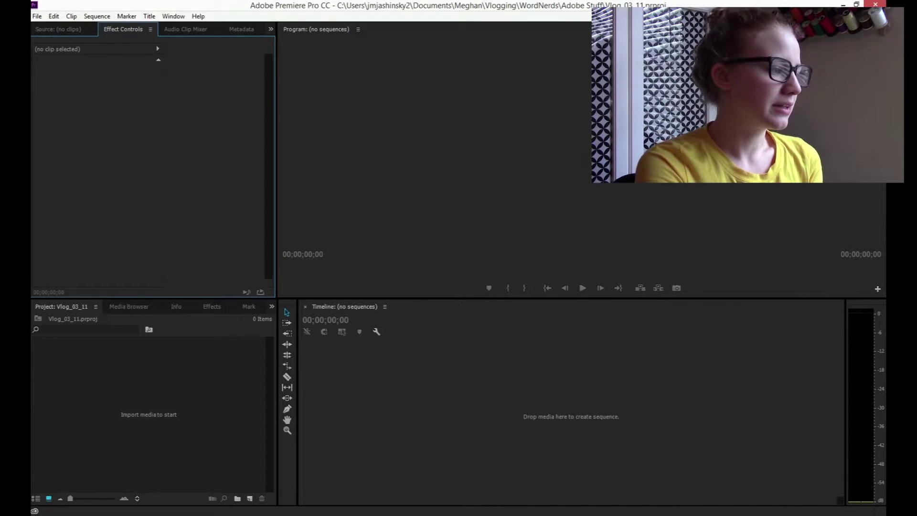
Import the 00231.MTS clip from the Videos folder and create a sequence from it in the timeline.
key(shift+7)
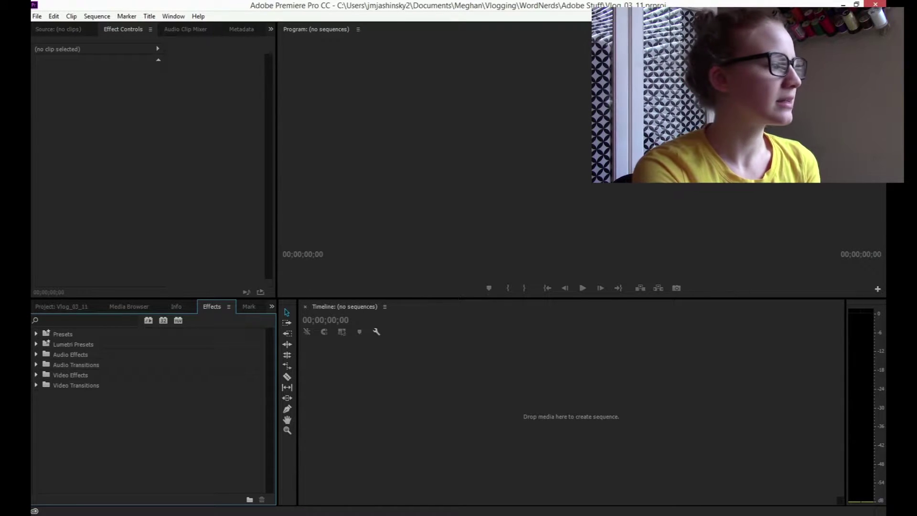
key(shift+1)
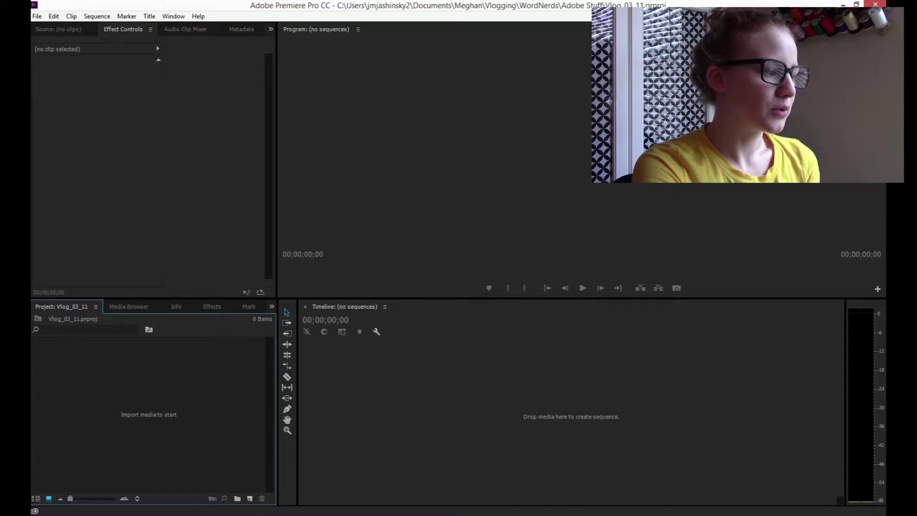
key(ctrl+i)
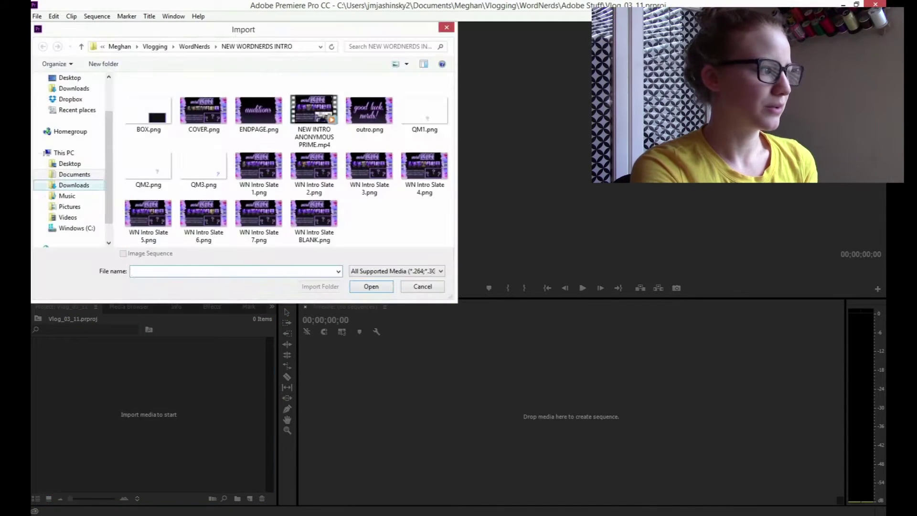
click(67, 218)
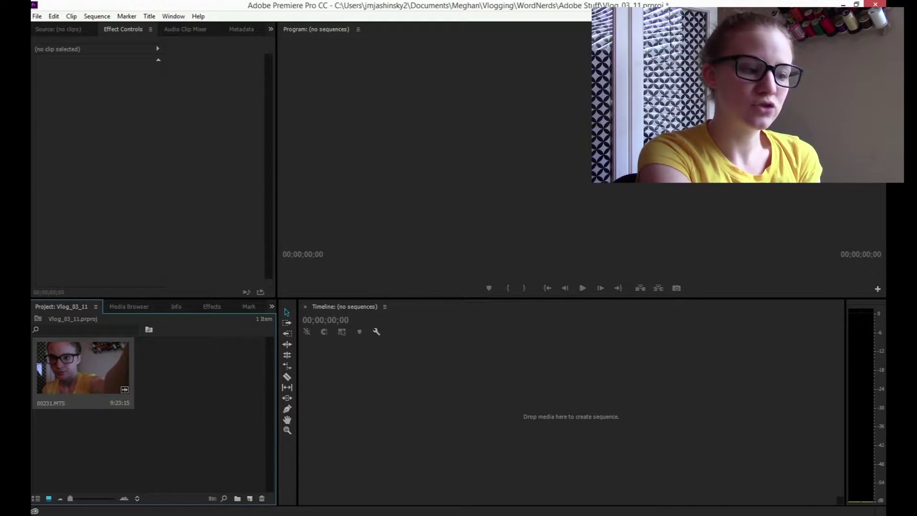
drag(82, 368, 570, 416)
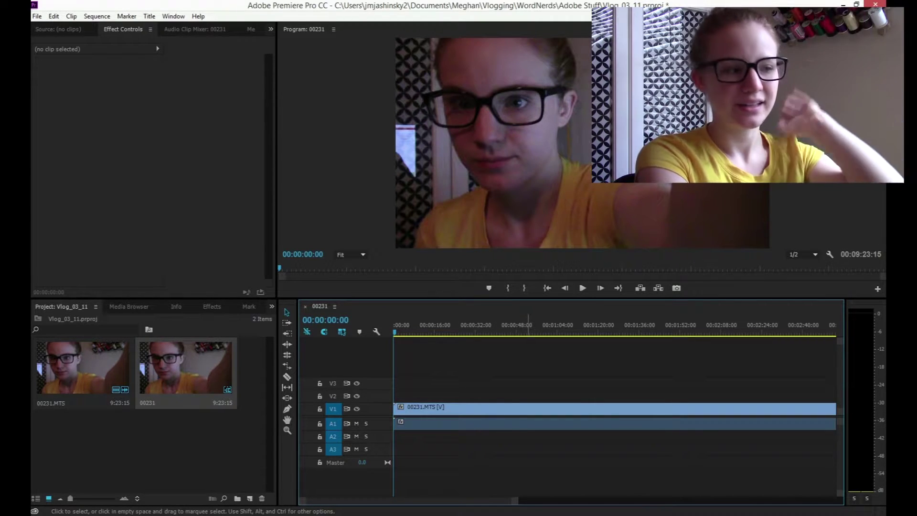
Rename the new 00231 sequence to "This is Mah Vlog".
right_click(151, 373)
click(158, 241)
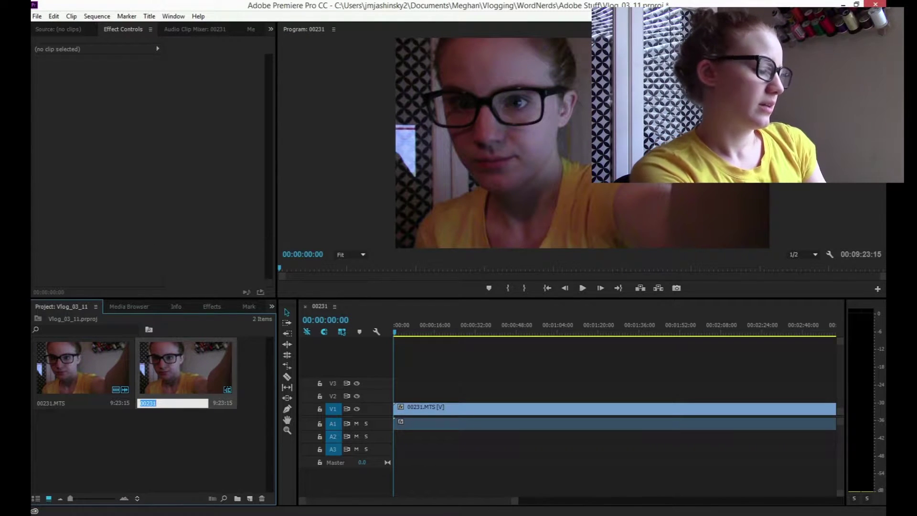
text(This is )
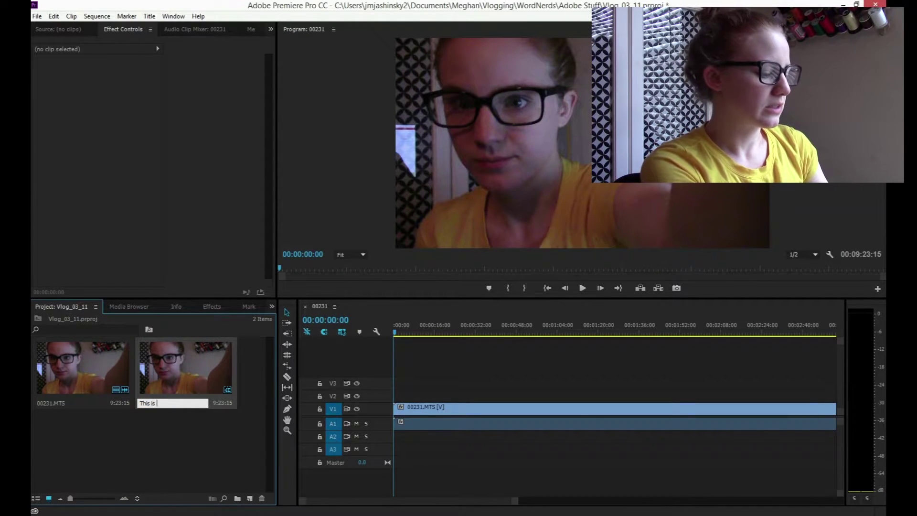
text(Mah Vlog)
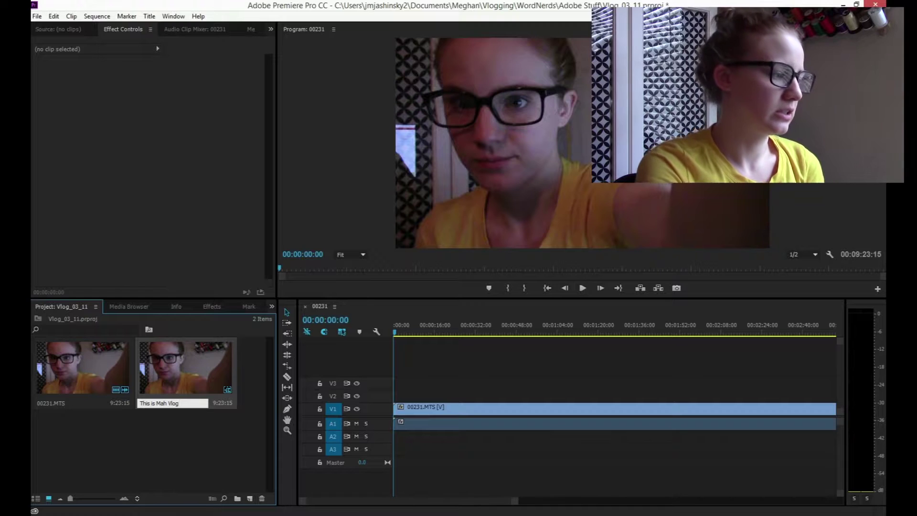
key(Return)
Expand the Audio 1 track so the clip's waveform shows in detail at the start of the sequence.
scroll(358, 431, up, 1)
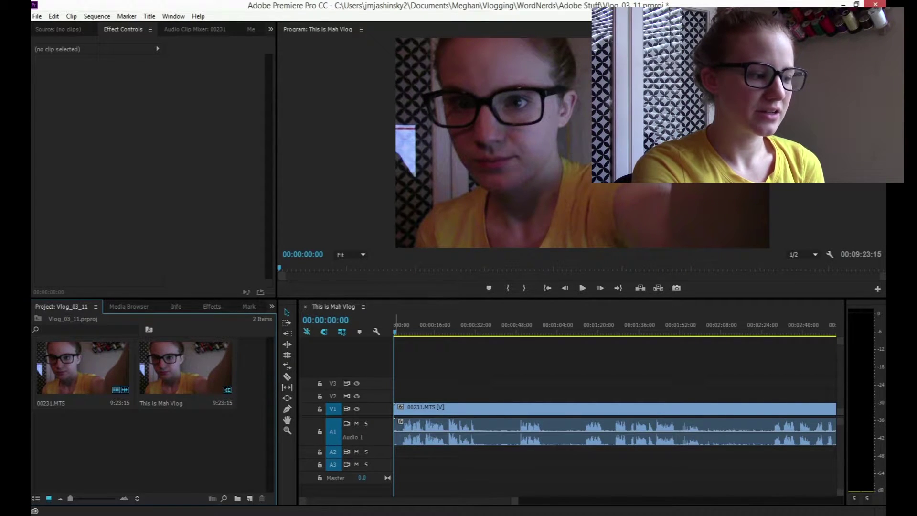
drag(354, 445, 353, 450)
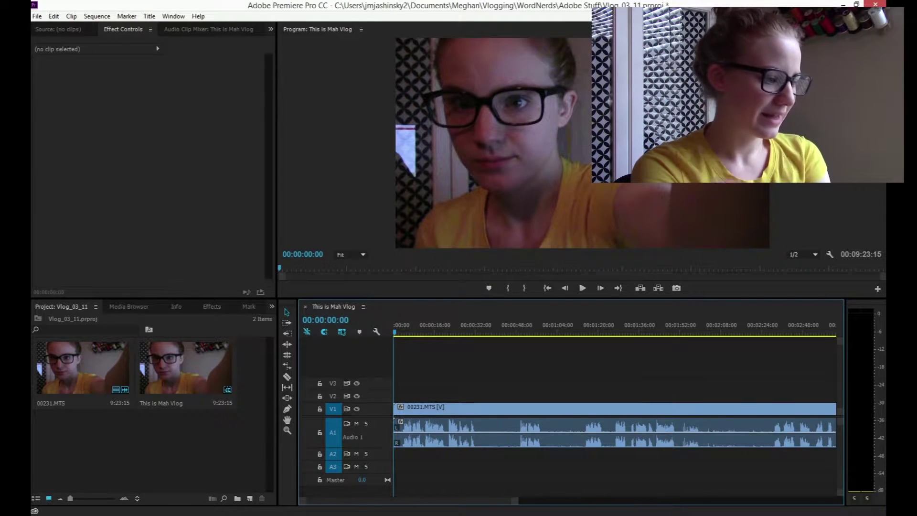
key(equal)
key(equal)
key(equal)
key(equal)
key(equal)
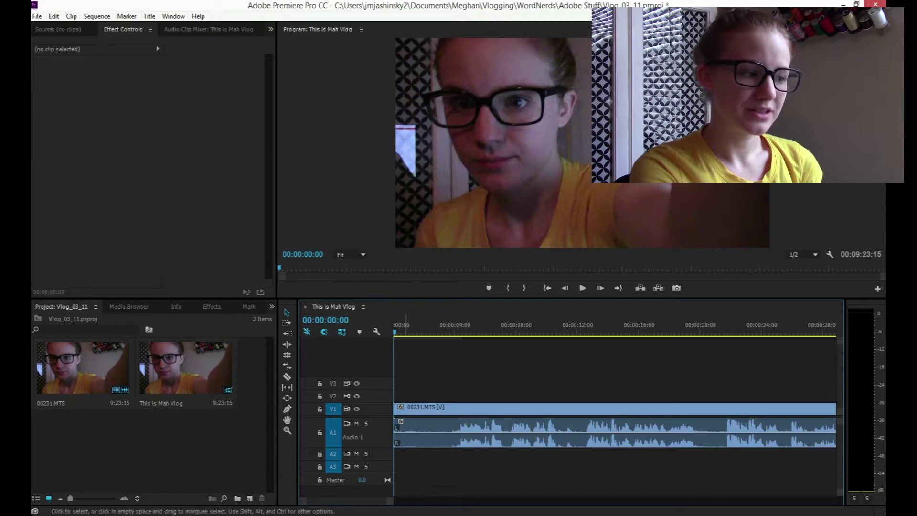
Play the opening of the sequence and park the playhead at 00:00:04:12, where the speech begins.
key(space)
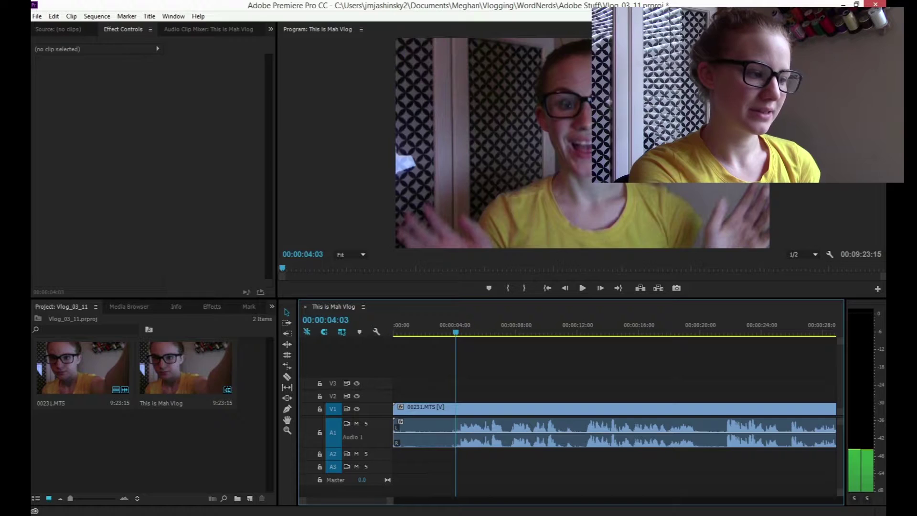
key(Home)
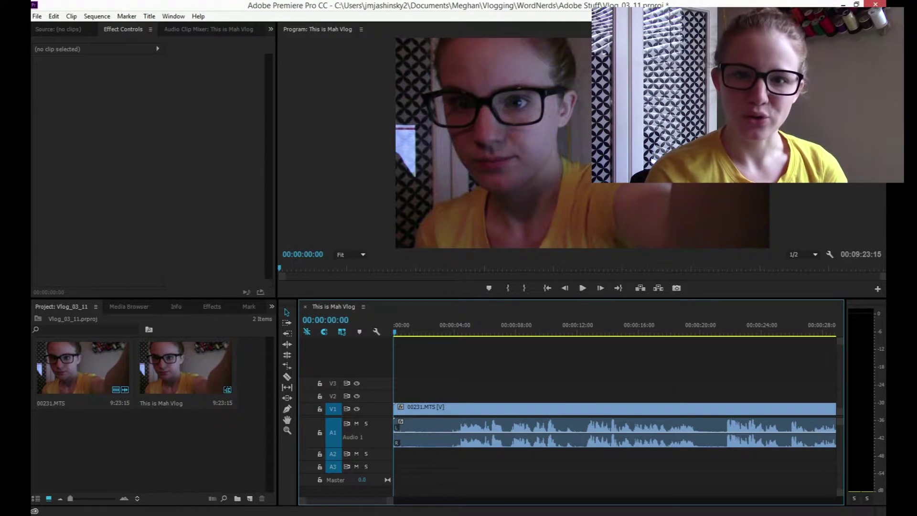
key(space)
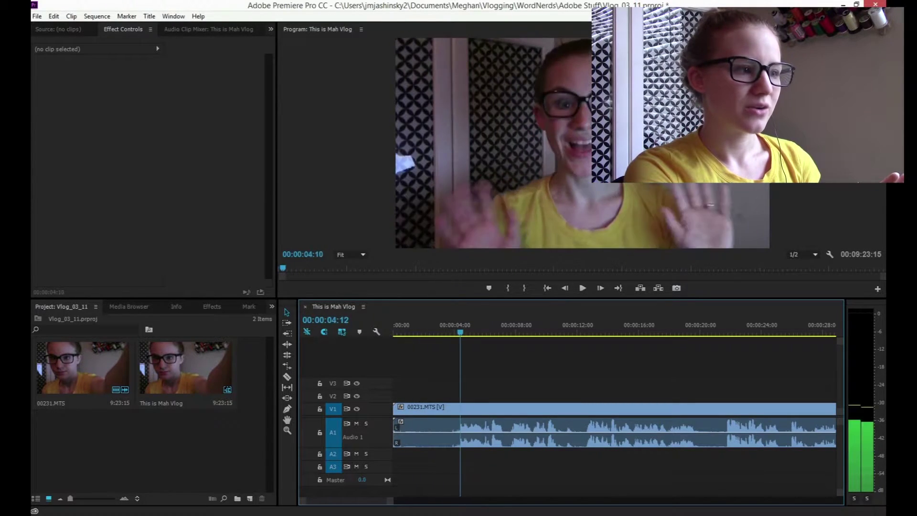
key(Left)
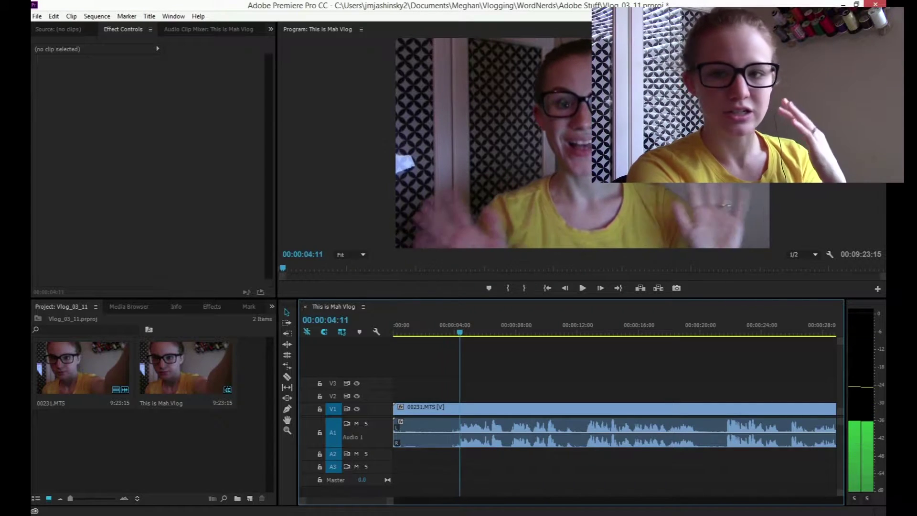
key(Right)
key(Right)
key(Right)
key(Right)
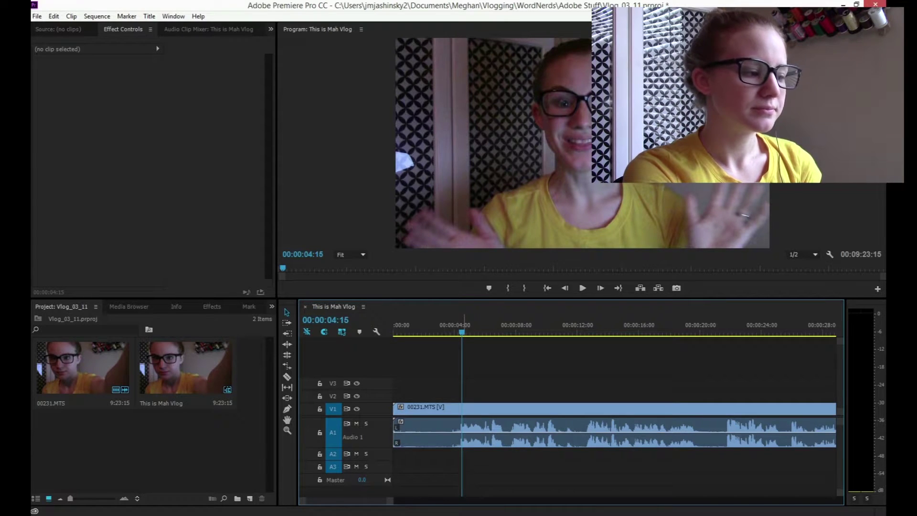
key(Left)
key(Left)
key(Left)
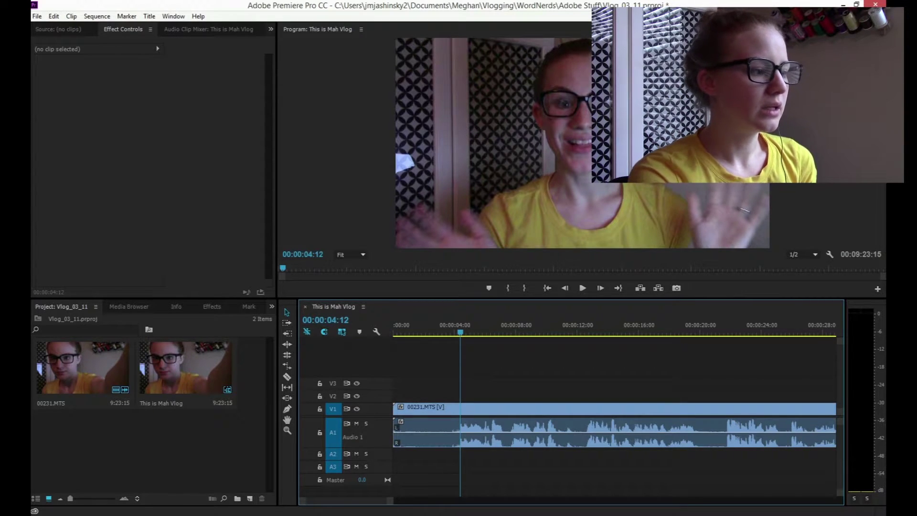
Trim the start of the clip to 00:00:04:12 and ripple delete the gap before it.
drag(396, 430, 461, 431)
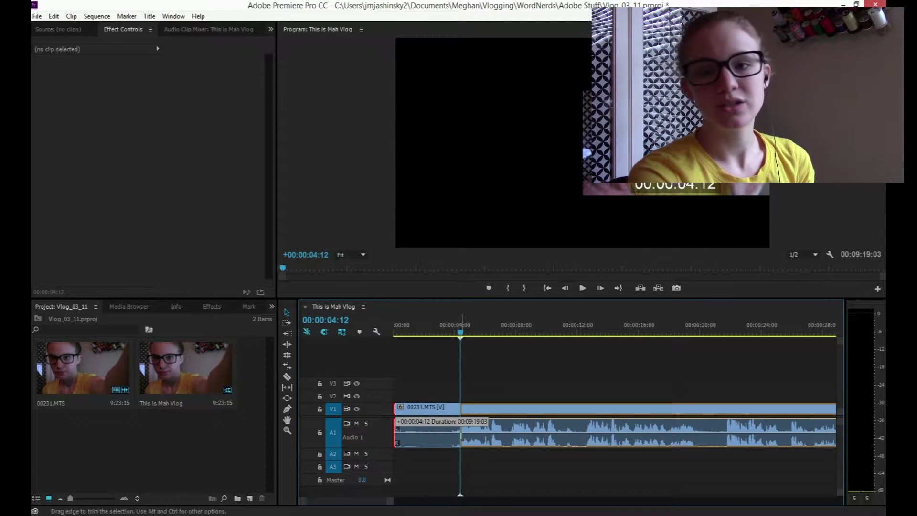
drag(460, 431, 460, 431)
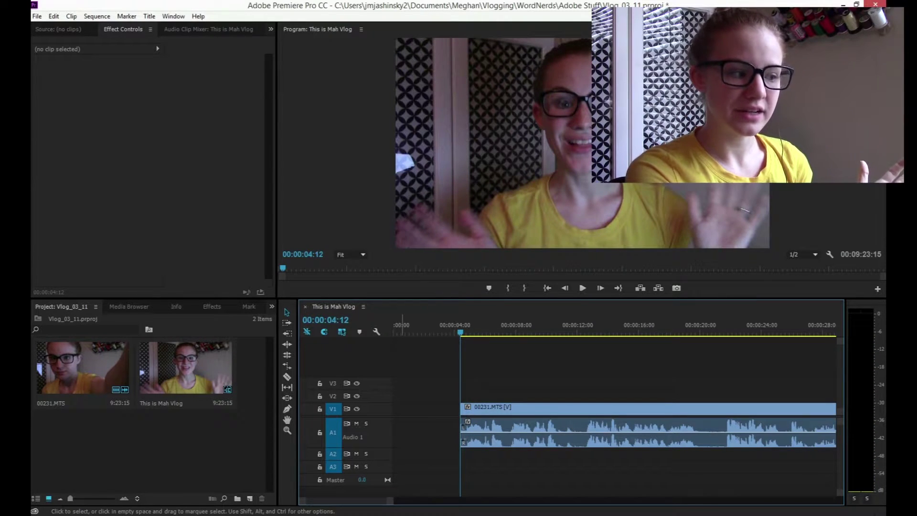
right_click(401, 412)
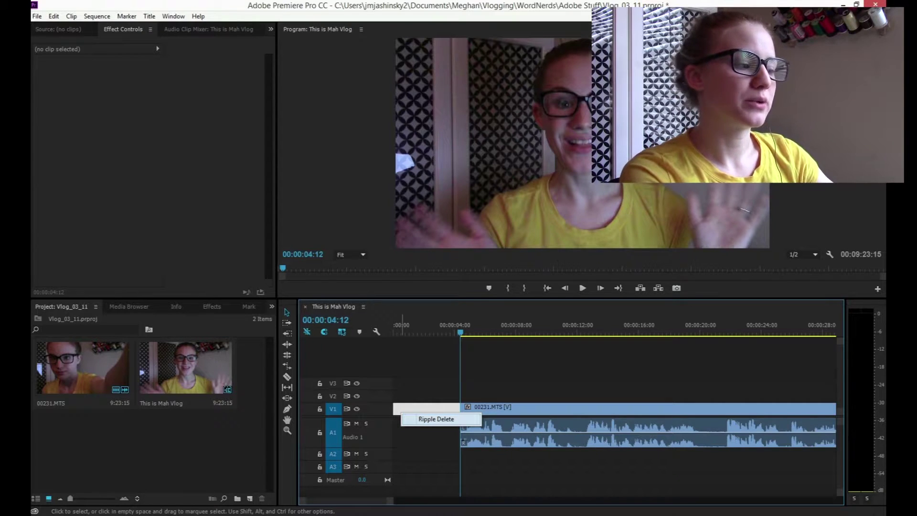
click(436, 419)
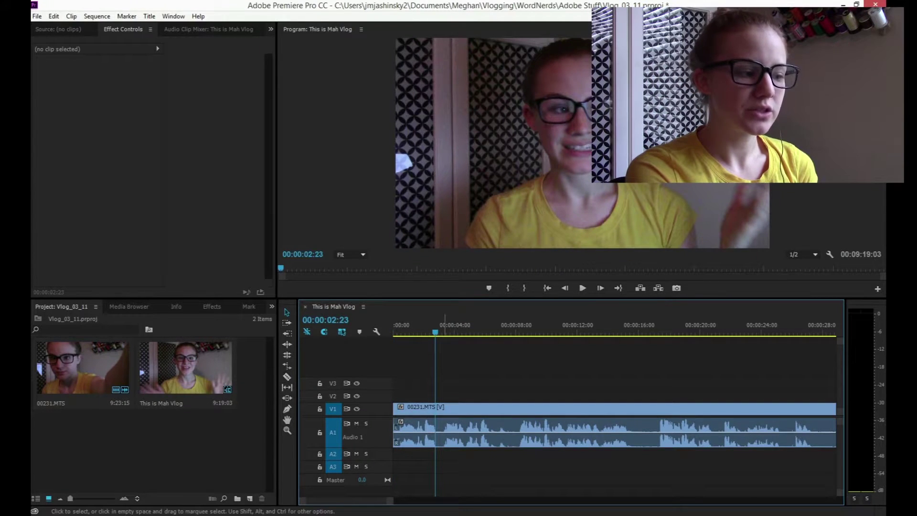
click(287, 376)
click(435, 408)
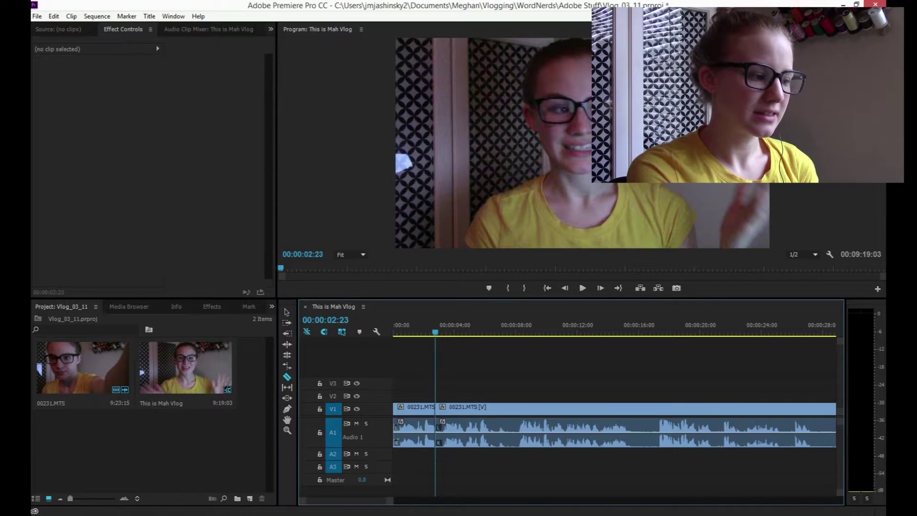
key(ctrl+z)
click(286, 313)
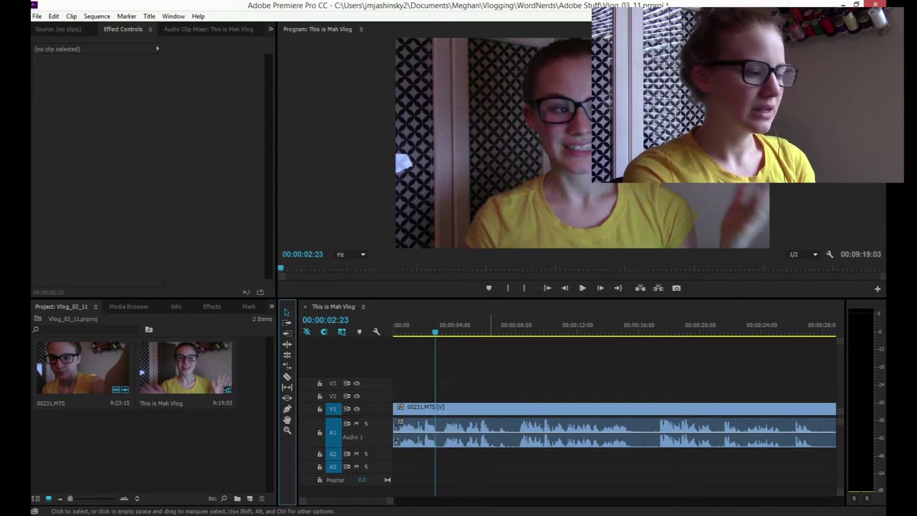
Split the clip at 00:00:02:23 with the Razor tool, ending with the Selection tool active.
key(c)
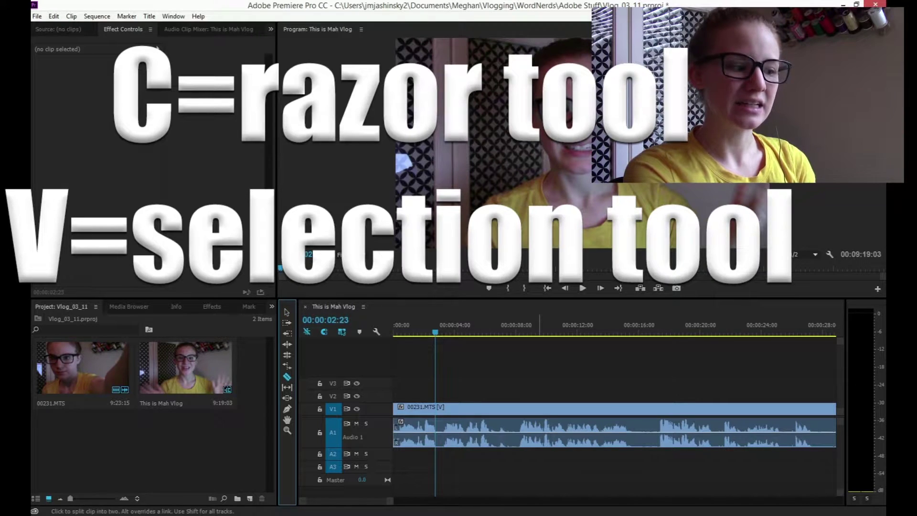
key(v)
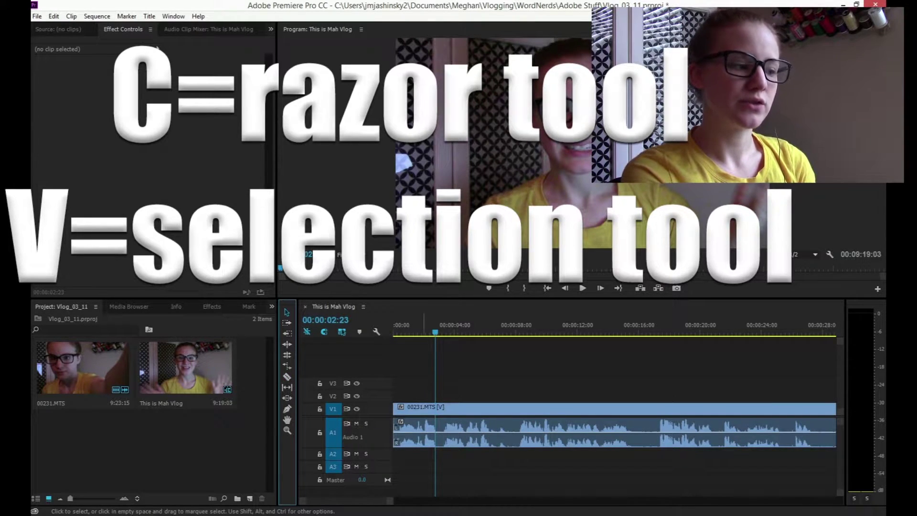
click(435, 430)
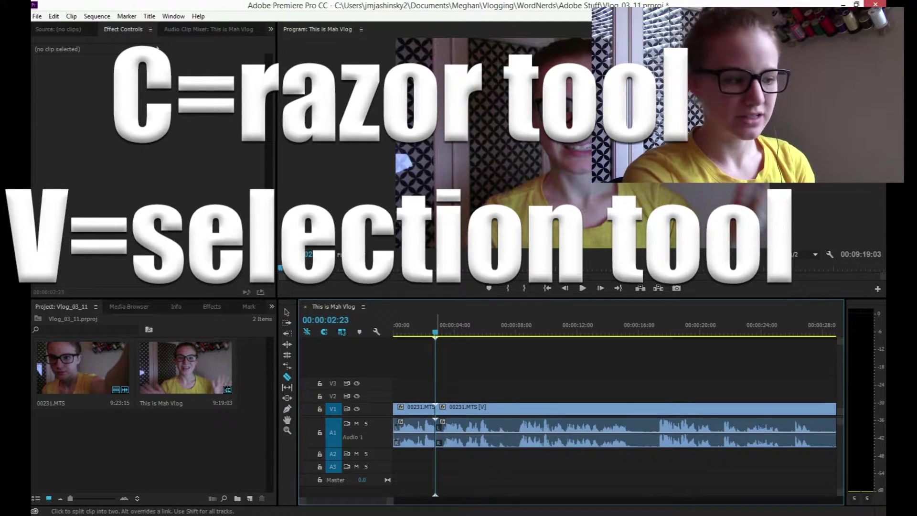
key(v)
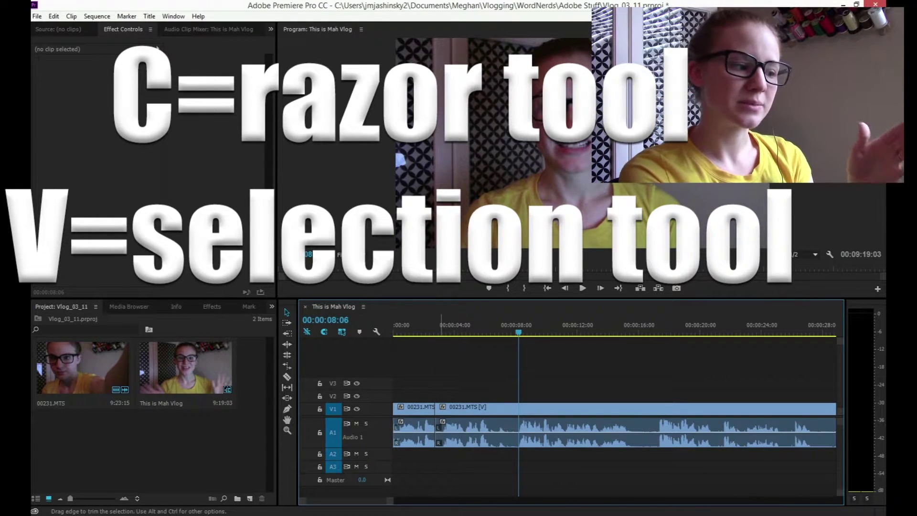
Trim the start of the second segment to 00:00:08:06 and ripple delete the gap left behind.
drag(436, 424, 519, 424)
right_click(504, 409)
click(535, 413)
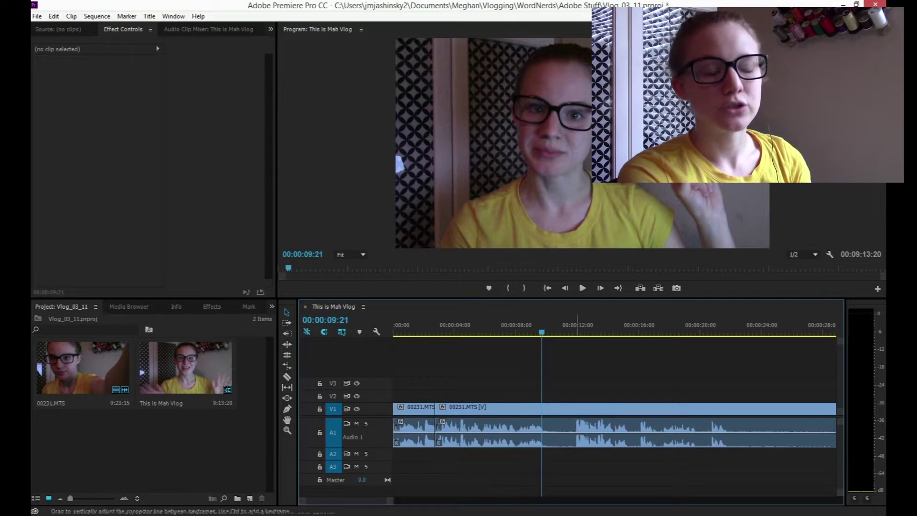
Split the second segment at 00:00:09:21 with the Razor tool and return to the Selection tool.
key(c)
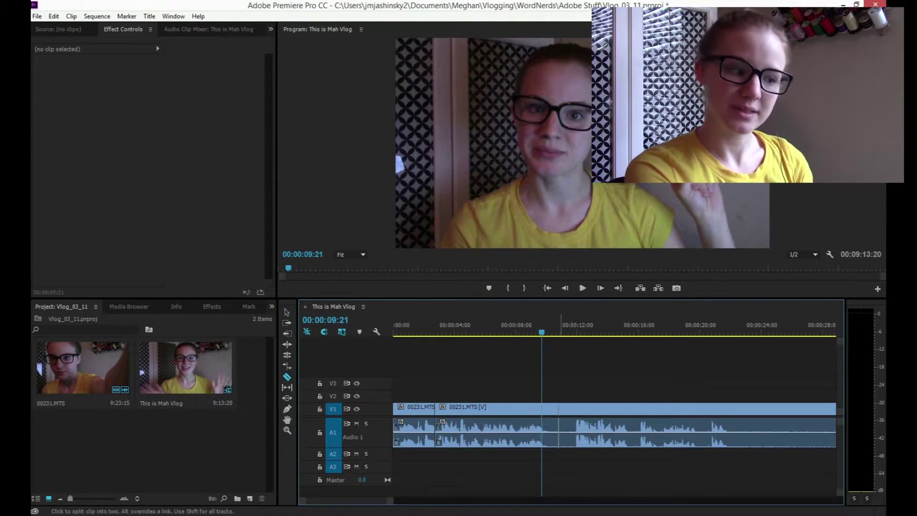
key(v)
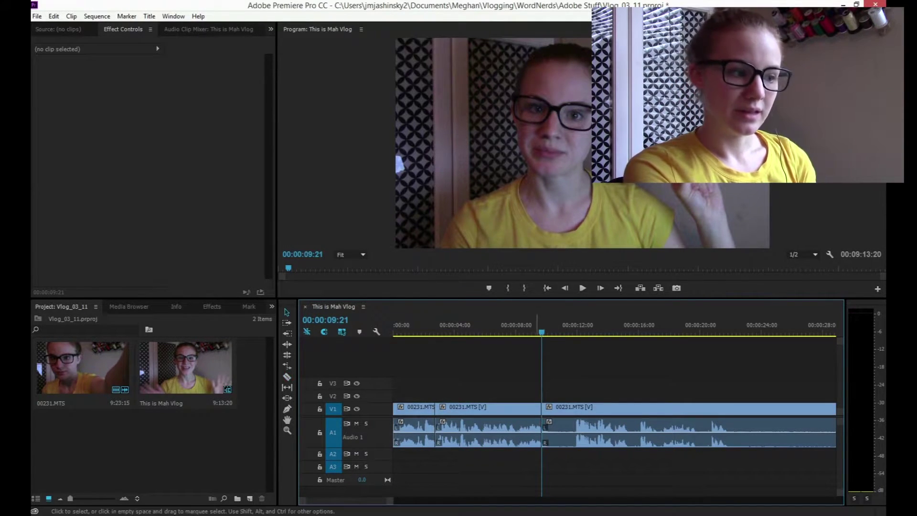
Play ahead to 00:00:11:28, trim the third segment's start to that point and ripple delete the gap.
key(space)
key(space)
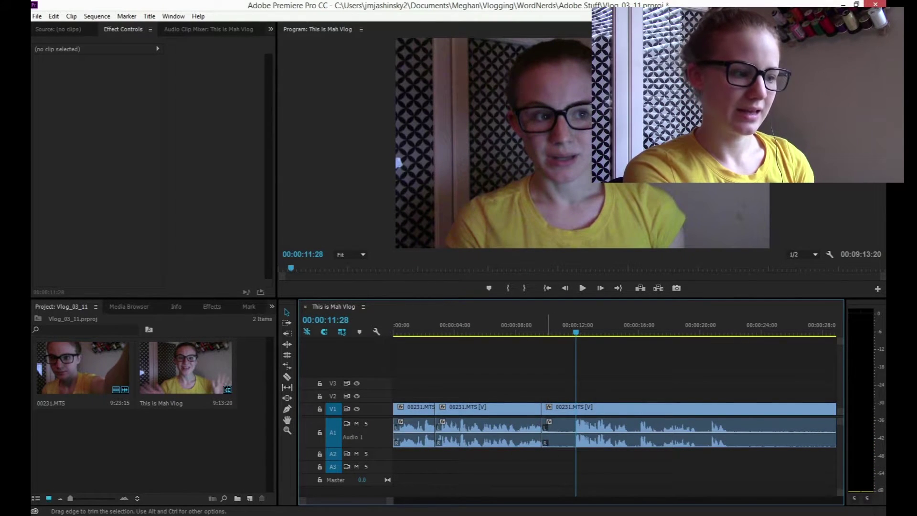
drag(542, 423, 576, 422)
right_click(555, 409)
click(590, 417)
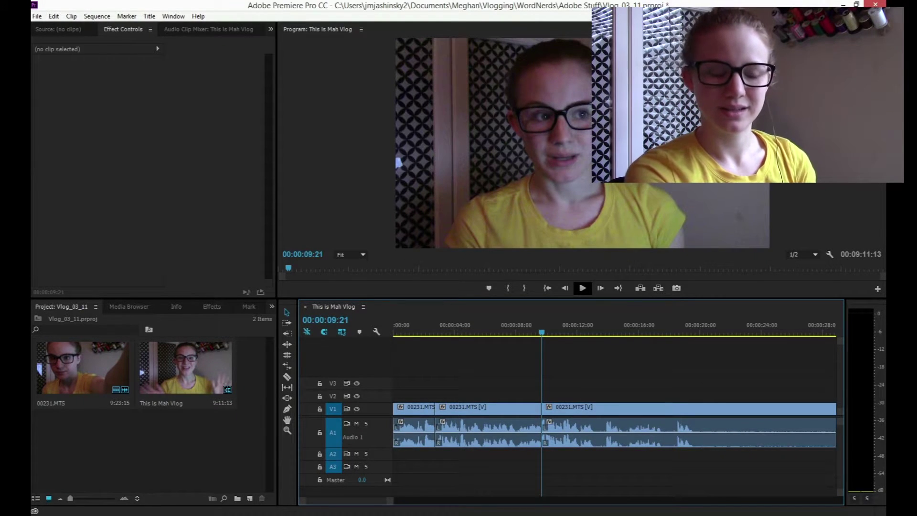
Trim the start of the segment beginning at 00:00:26:06 to 00:00:44:05, ripple delete the gap and play across the cut.
click(583, 288)
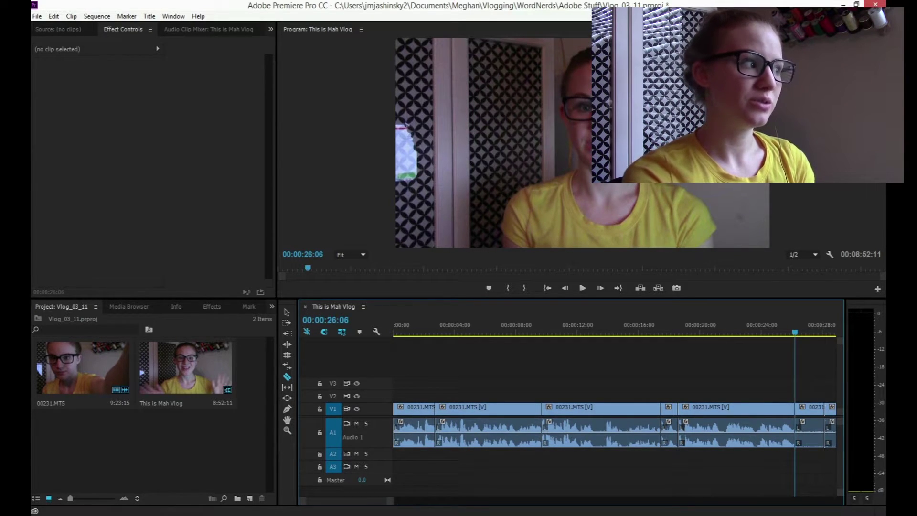
click(53, 16)
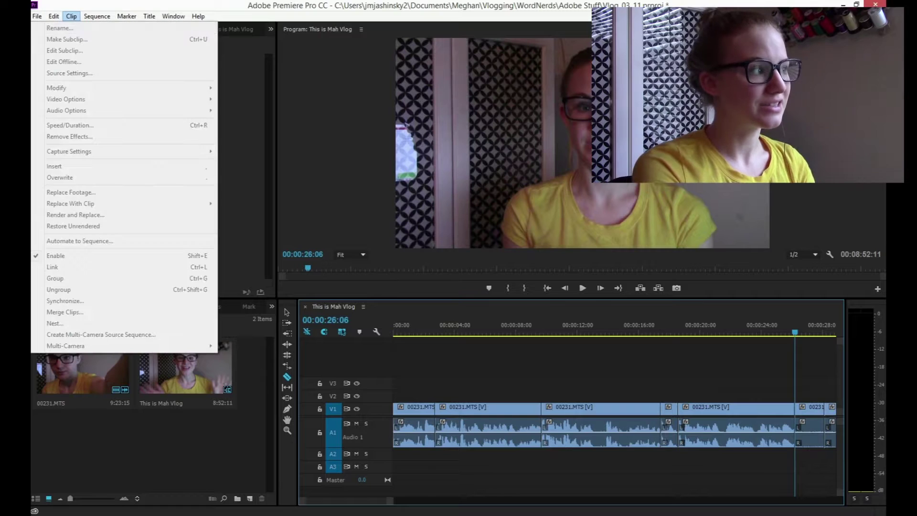
key(Escape)
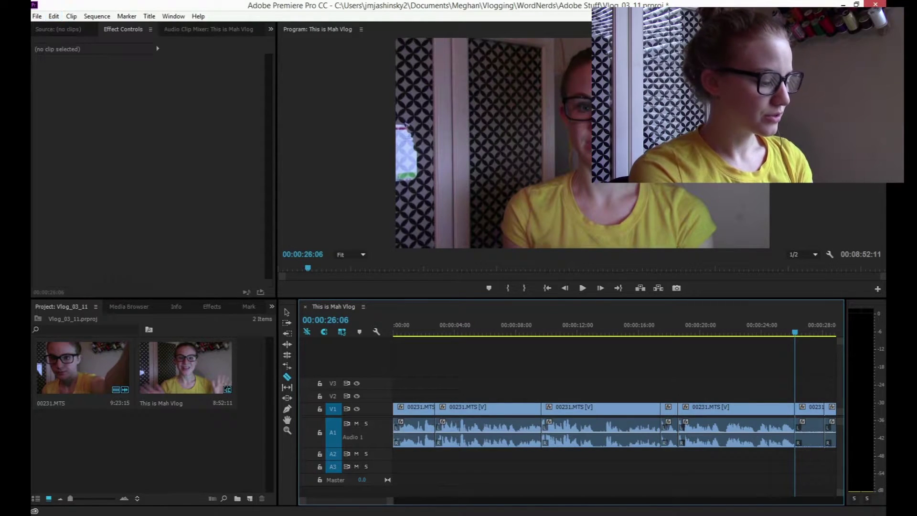
scroll(616, 406, down, 10)
click(749, 331)
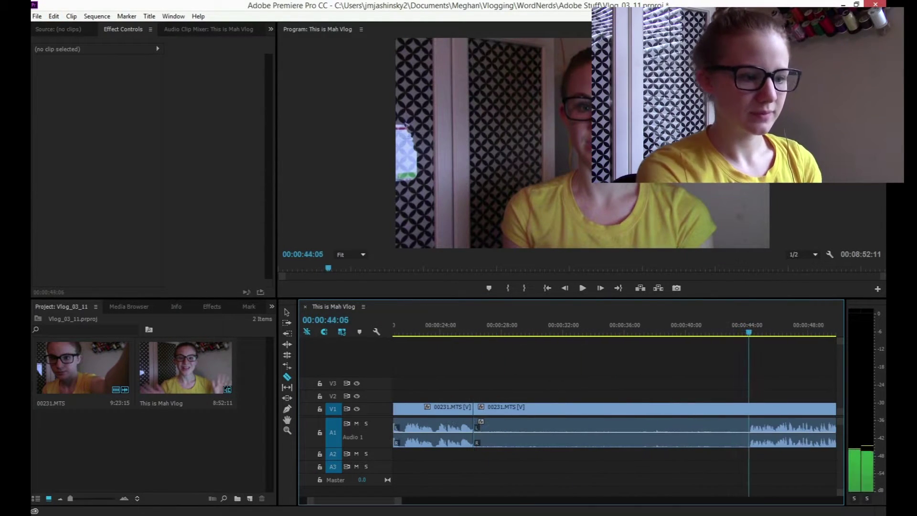
key(v)
mouse_move(476, 422)
mouse_down()
mouse_move(748, 423)
mouse_move(475, 430)
mouse_up()
key(space)
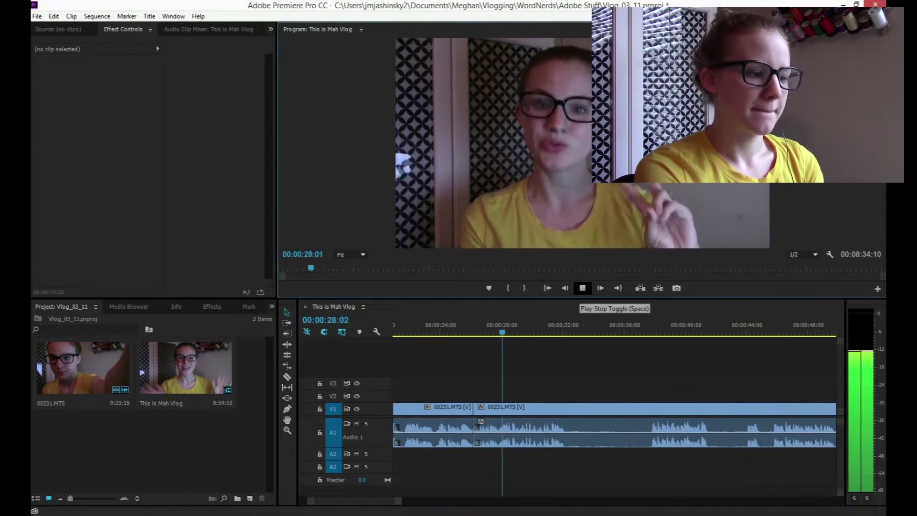
key(space)
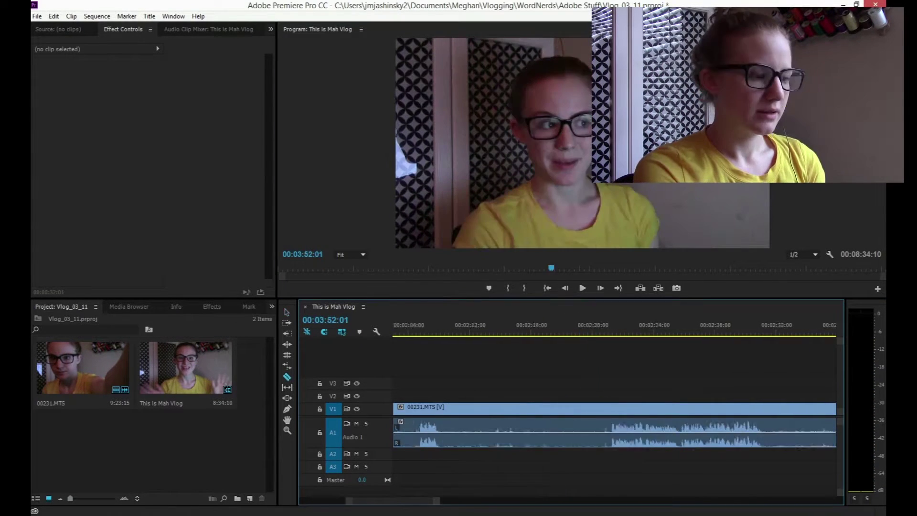
Split the long clip at 00:03:52:01 with the Razor tool and delete the unwanted segment before it.
scroll(615, 406, down, 15)
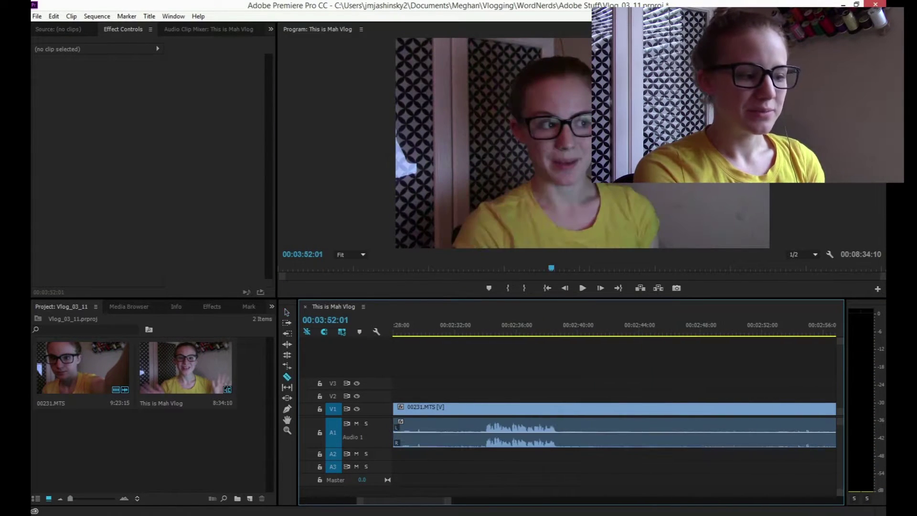
scroll(614, 406, down, 5)
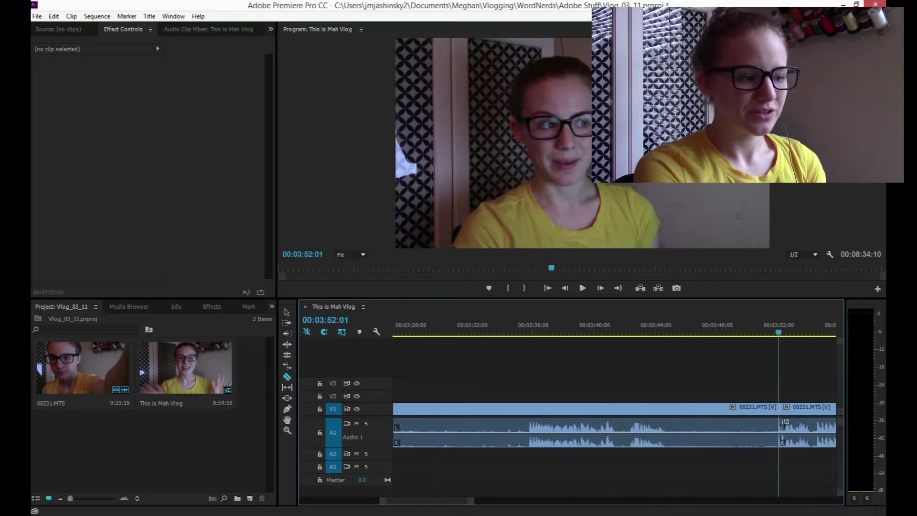
click(778, 416)
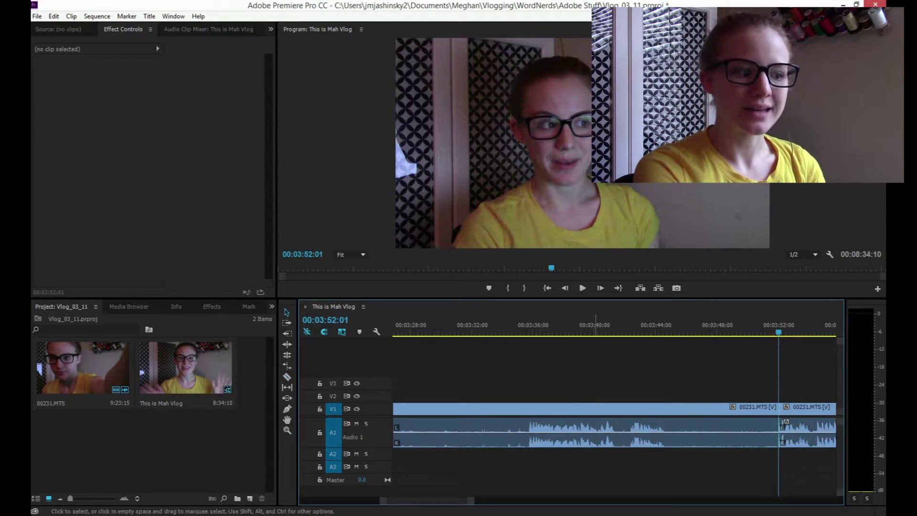
click(573, 409)
key(Delete)
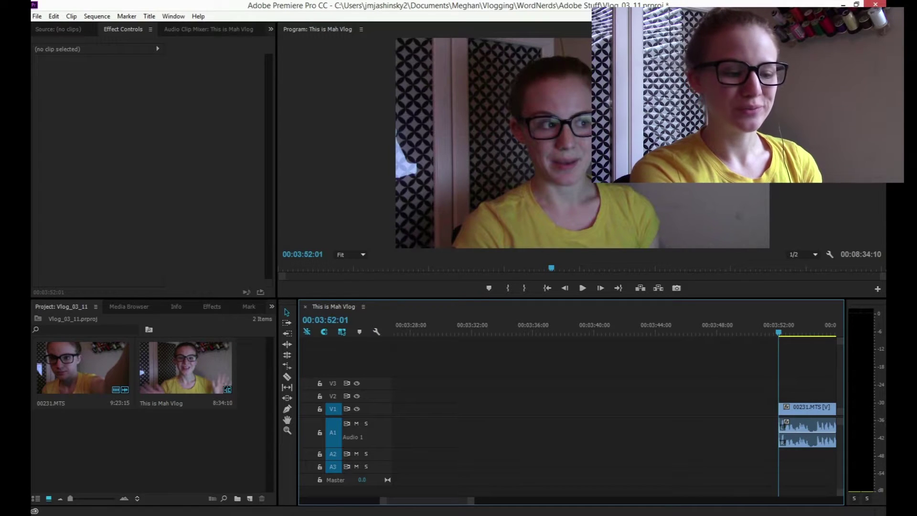
Trim the start of the segment after 00:03:56:16 to 00:04:01:25, ripple delete the gap and play on from the cut.
scroll(568, 406, up, 20)
scroll(569, 406, up, 10)
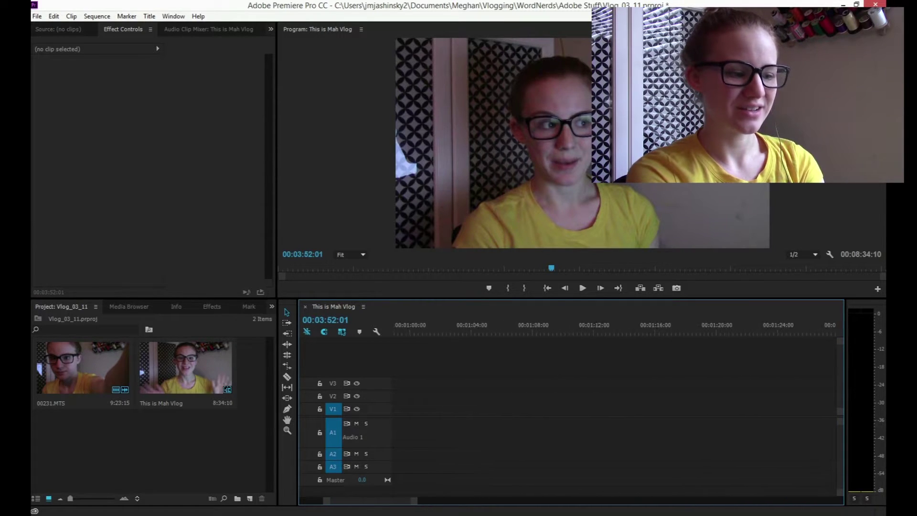
scroll(568, 406, down, 2)
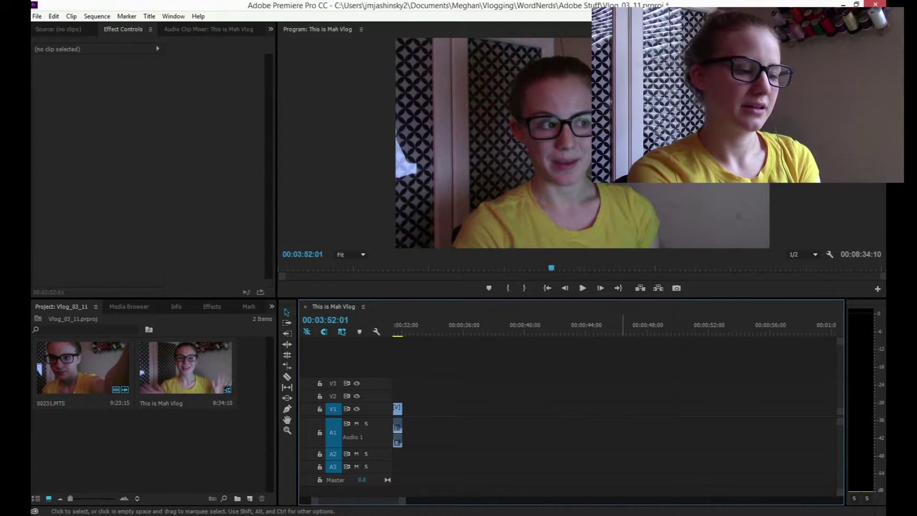
key(space)
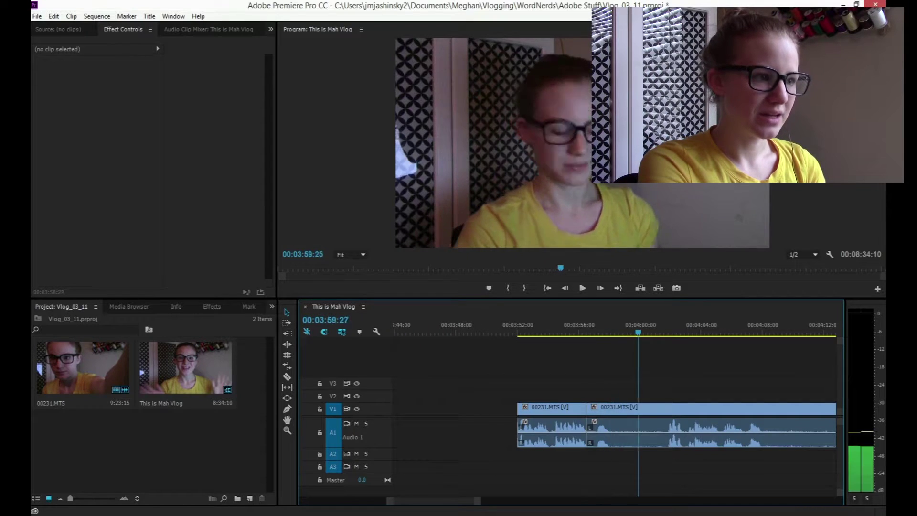
key(space)
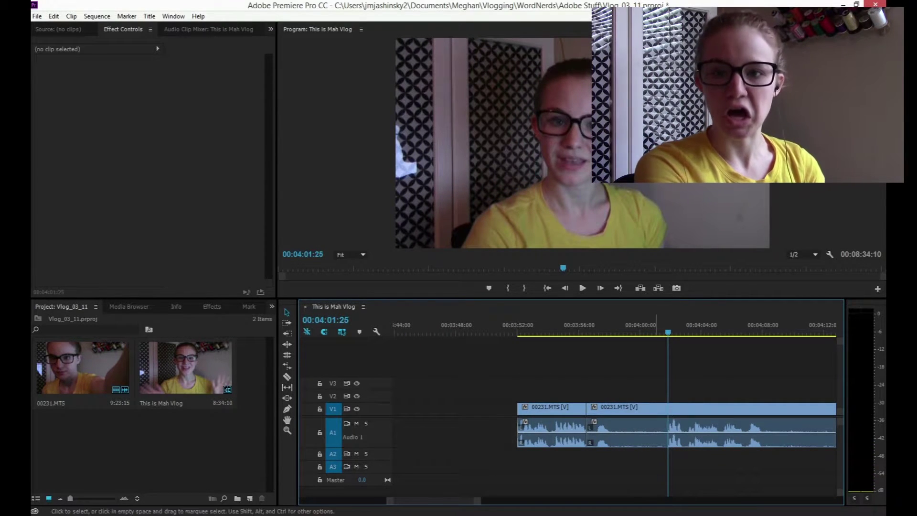
drag(586, 409, 667, 410)
right_click(654, 410)
click(665, 420)
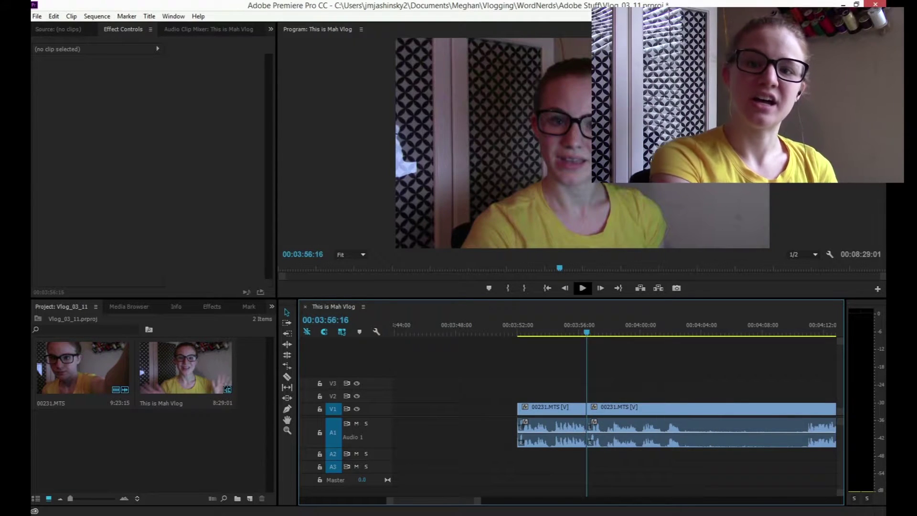
click(583, 288)
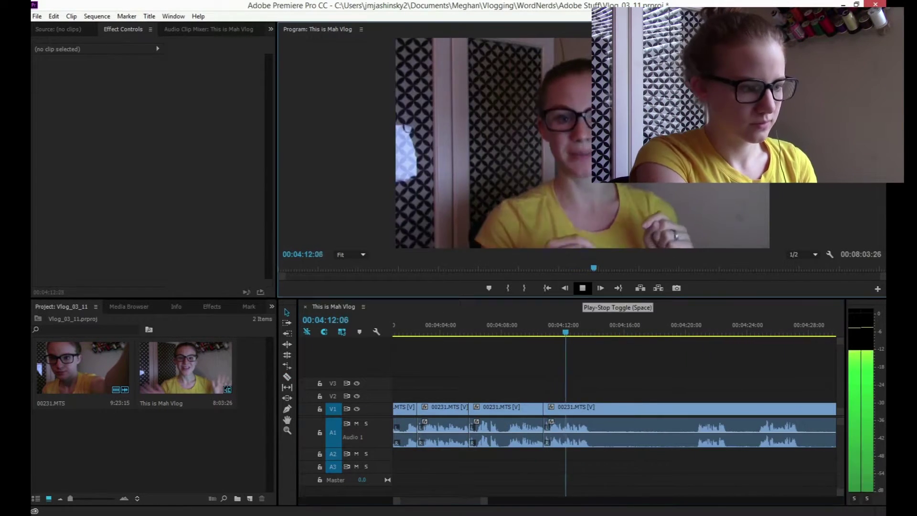
click(582, 288)
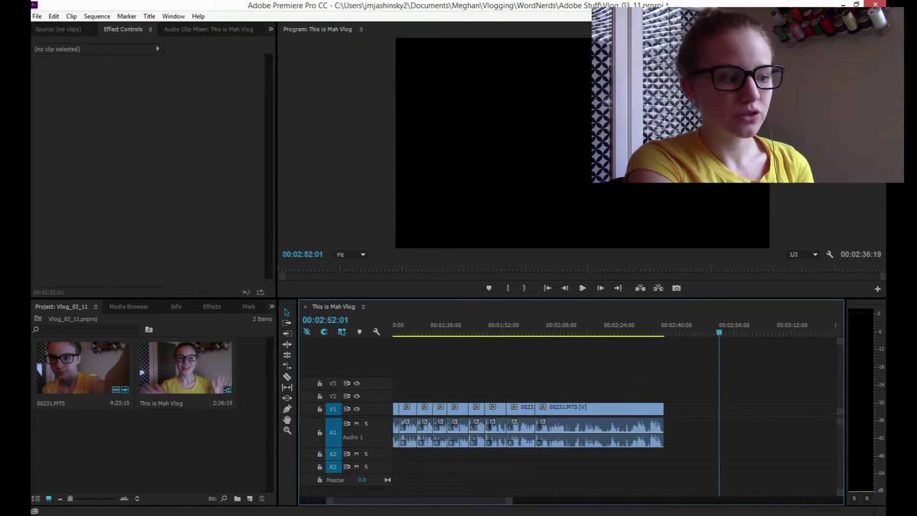
Return the playhead to 00:00:00:00 and play the rough cut from the beginning to review it.
scroll(614, 425, left, 3)
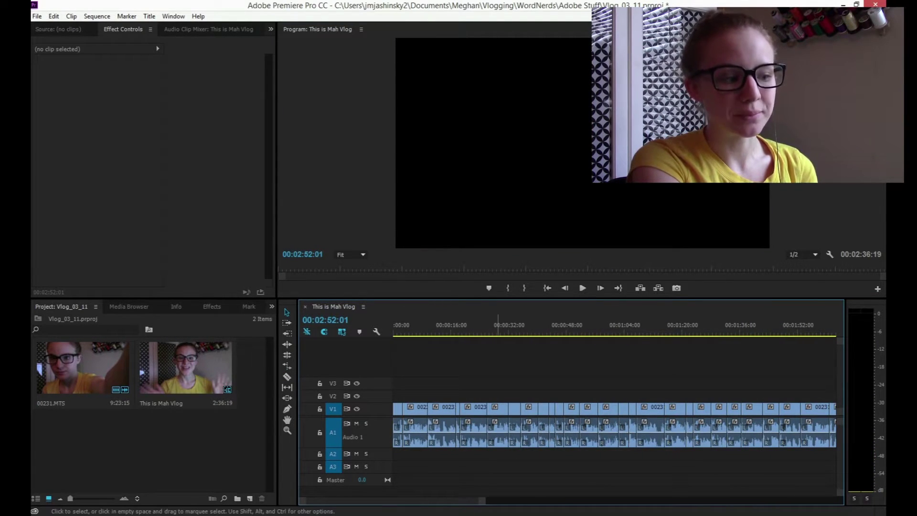
click(396, 329)
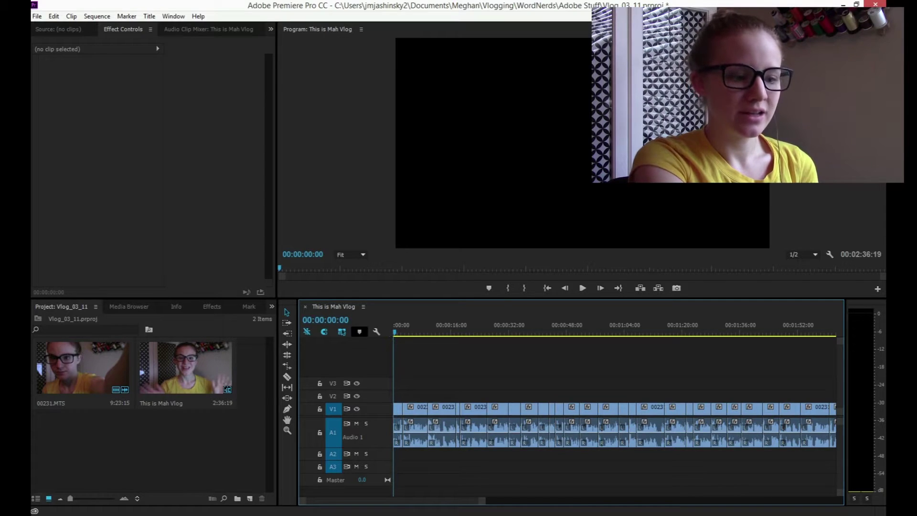
key(End)
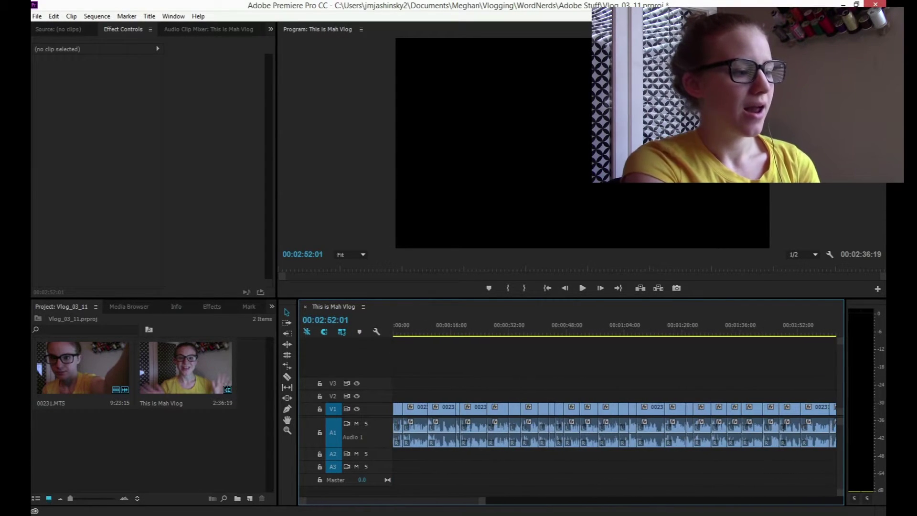
click(396, 328)
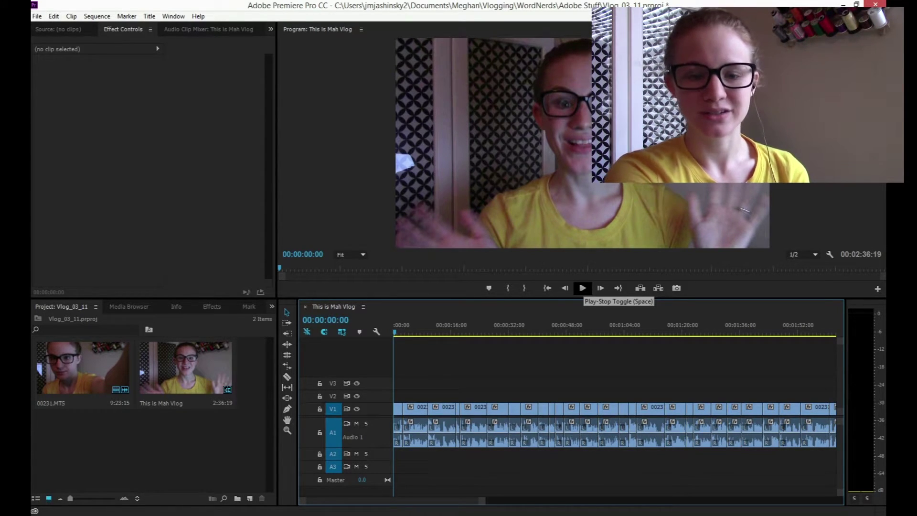
click(582, 288)
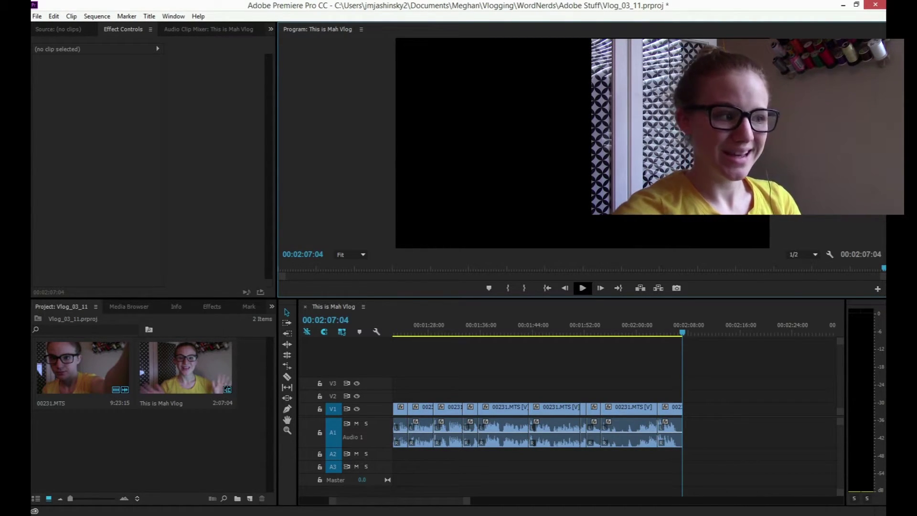
Save the Vlog_03_11 project with the finished cut.
key(ctrl+s)
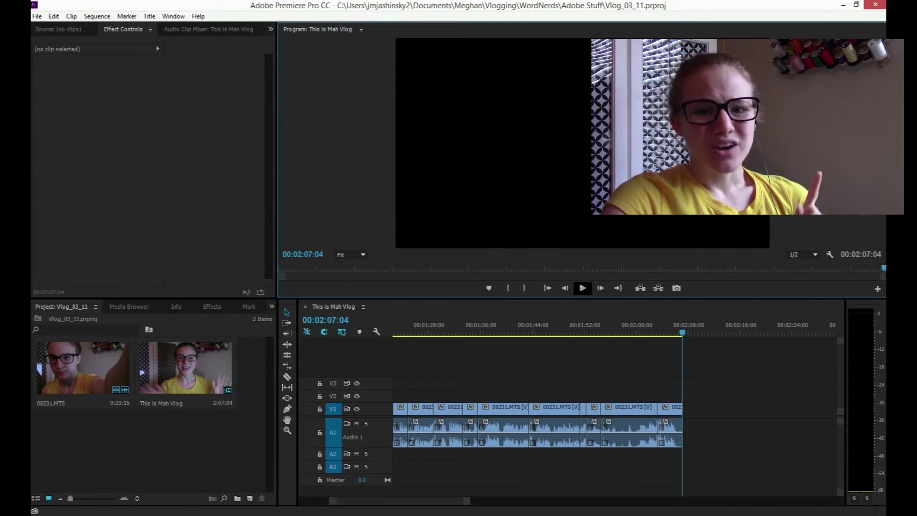
scroll(616, 420, left, 5)
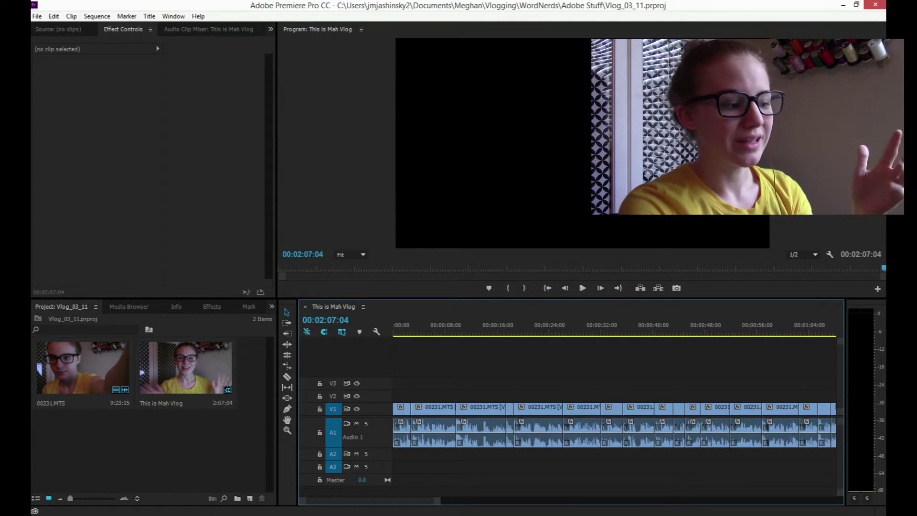
key(ctrl+s)
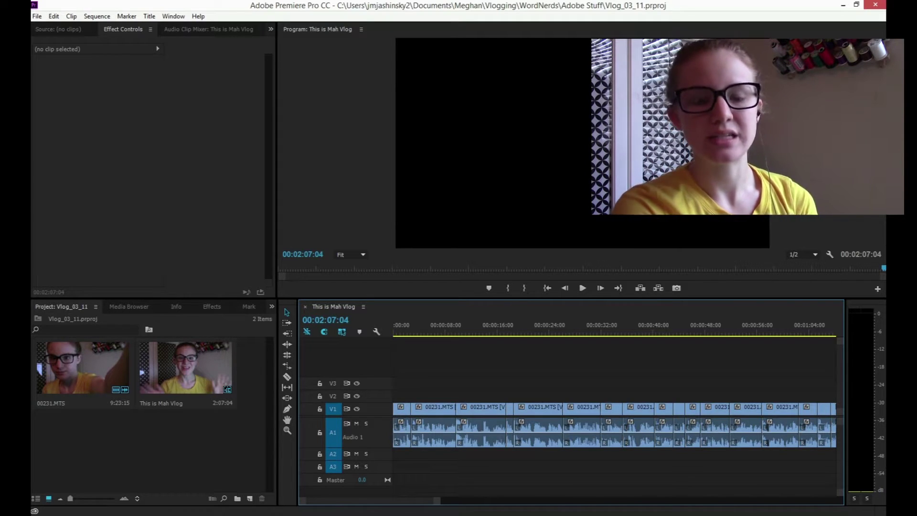
Switch to Adobe Media Encoder and add the This is Mah Vlog sequence from Vlog_03_11.prproj to the queue.
mouse_move(514, 515)
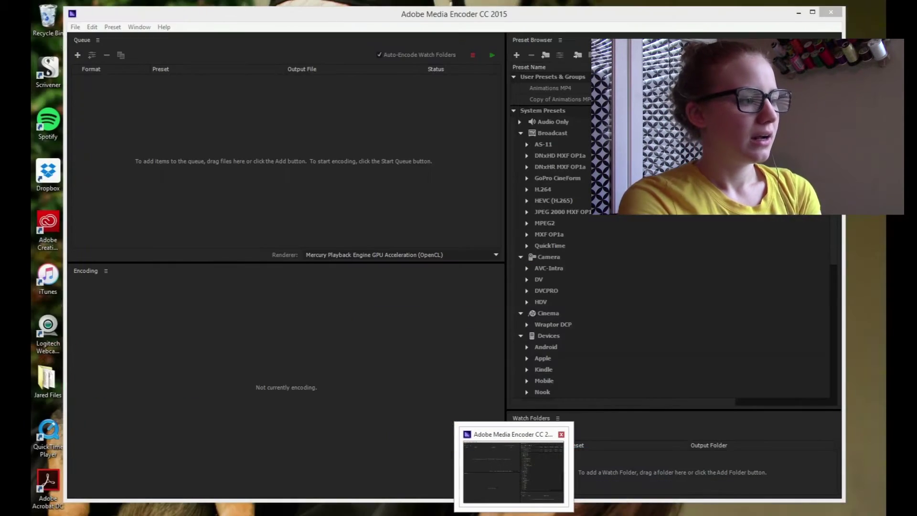
click(513, 473)
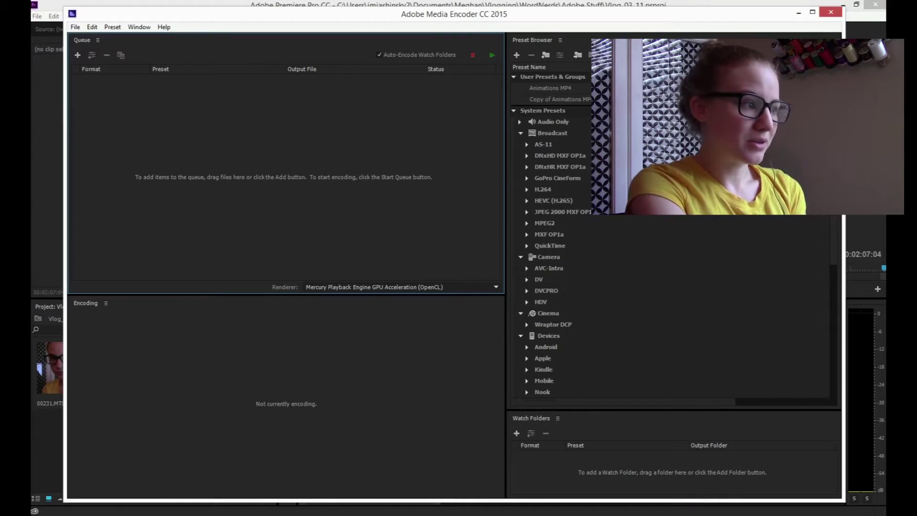
key(ctrl+i)
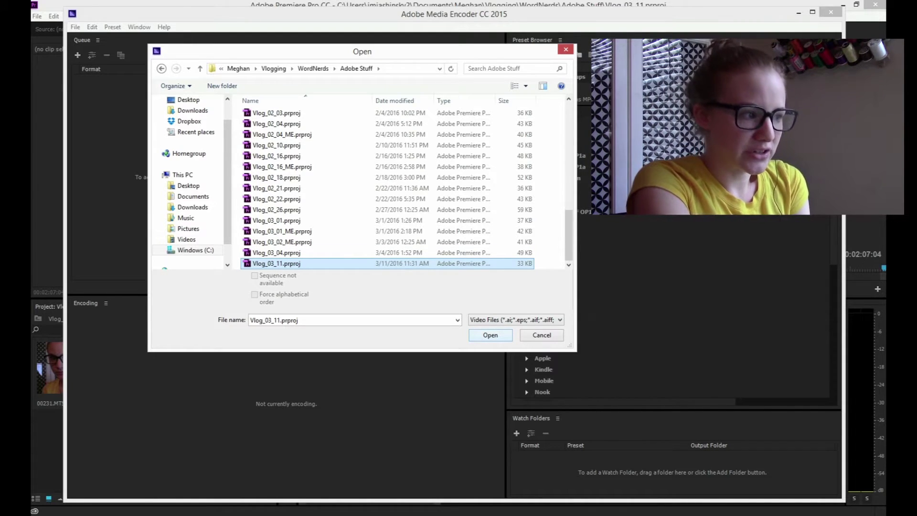
key(Return)
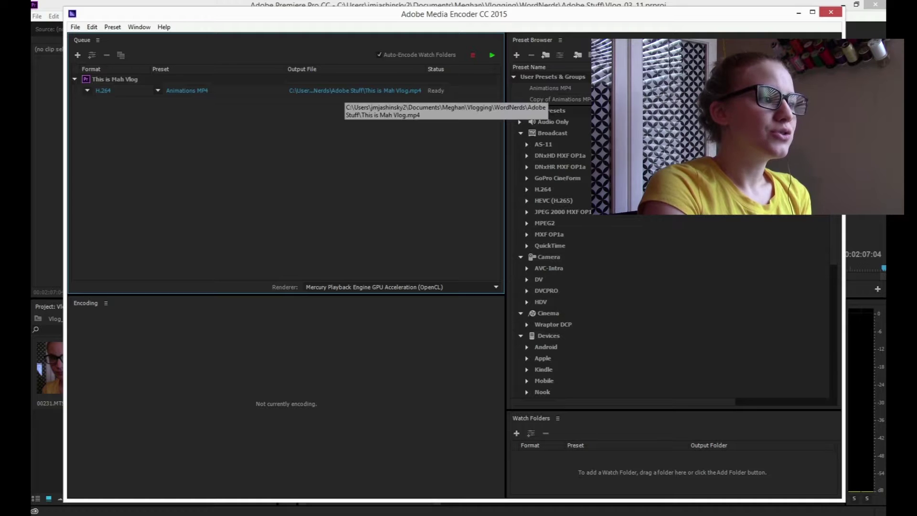
Set the queued export's output file to Vlog_03_11 in the WordNerds folder.
click(355, 91)
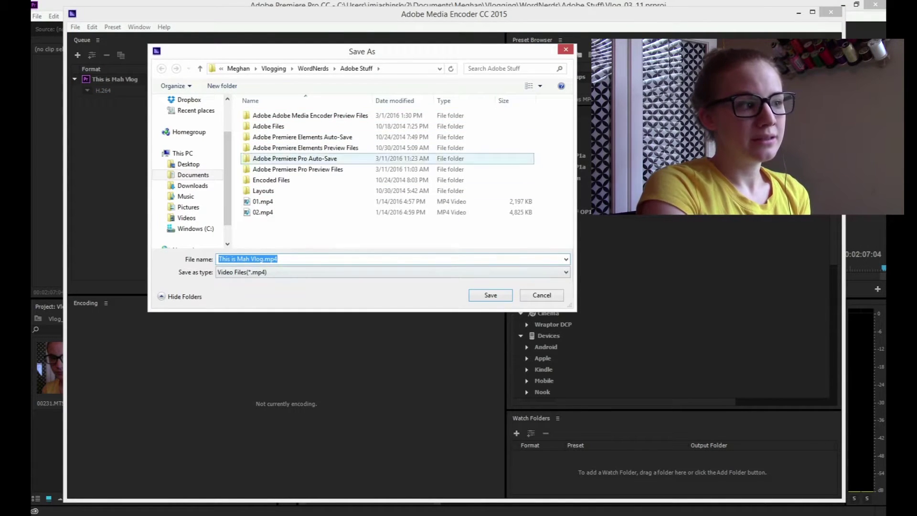
click(313, 68)
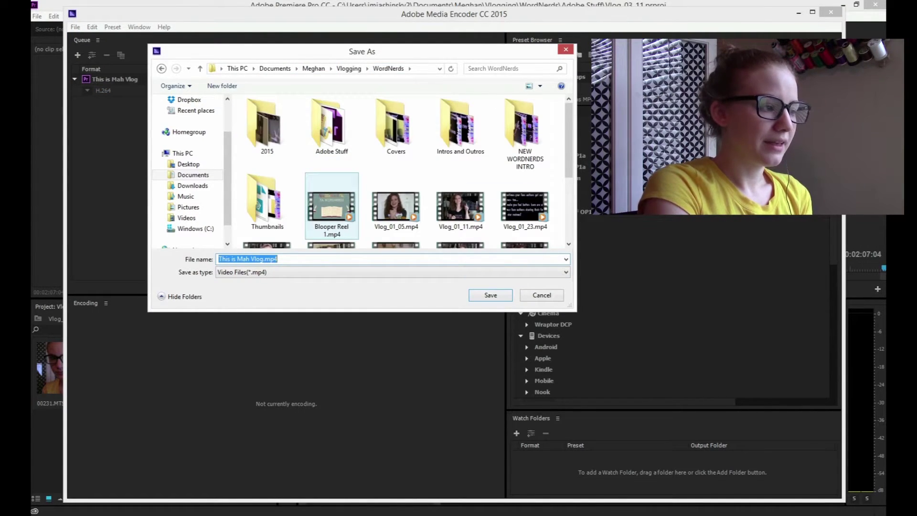
scroll(525, 133, down, 2)
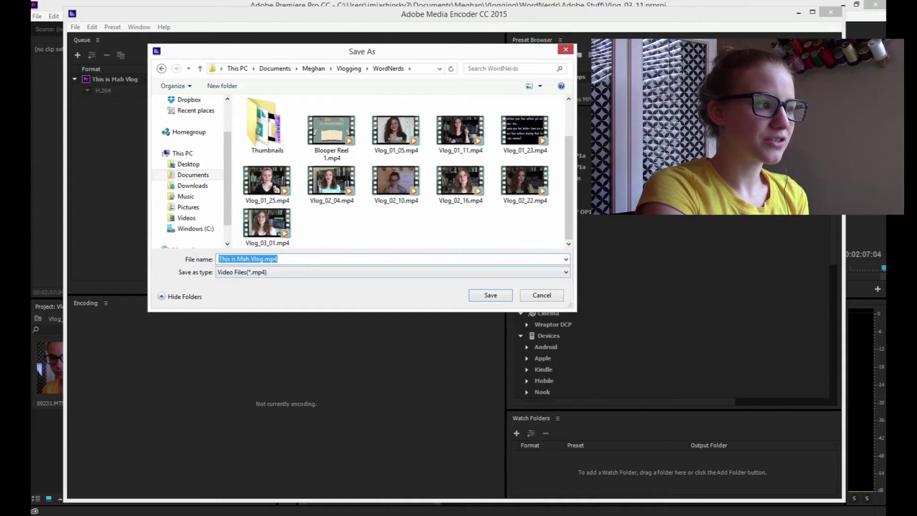
text(Vlog_0)
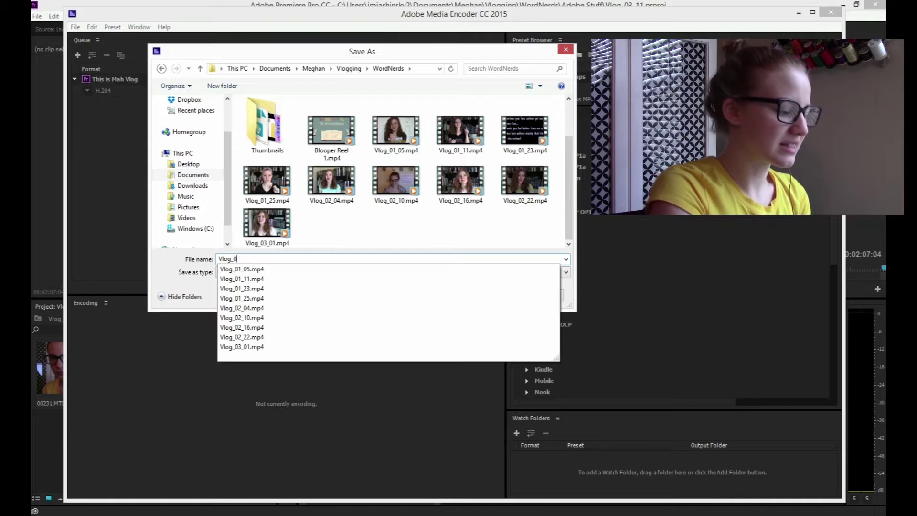
text(3_11)
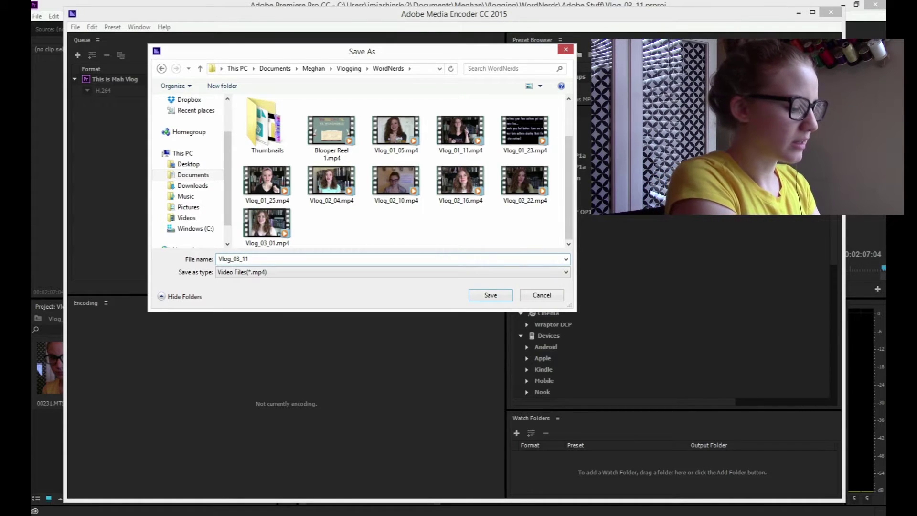
key(Return)
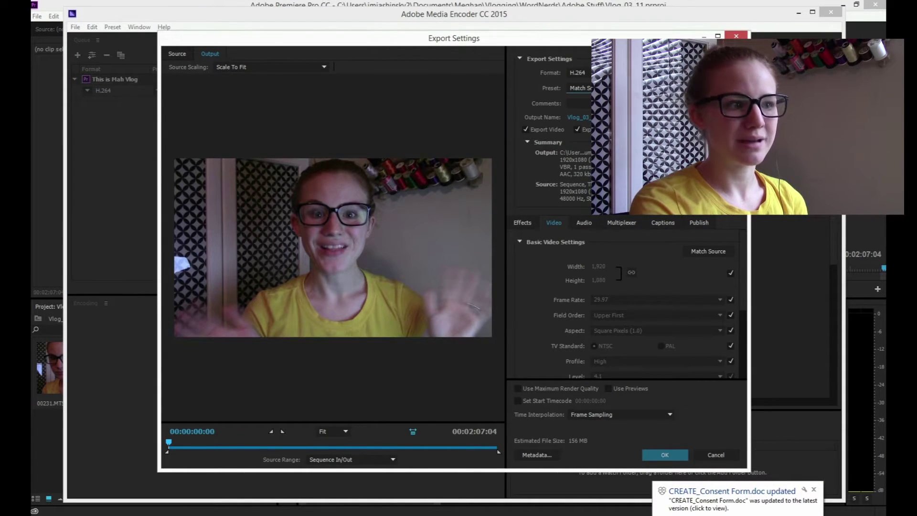
Enable Render at Maximum Depth in the export's video settings, accept them and start encoding the queue.
scroll(626, 305, down, 4)
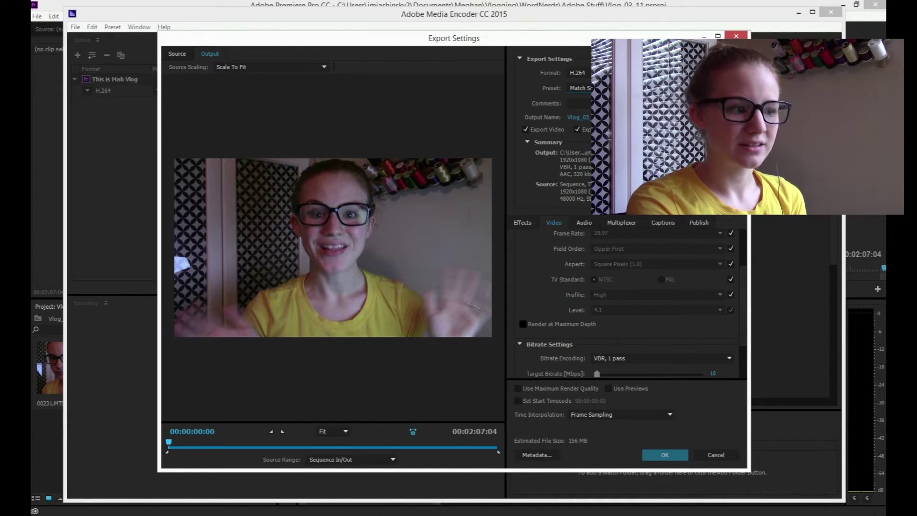
click(522, 323)
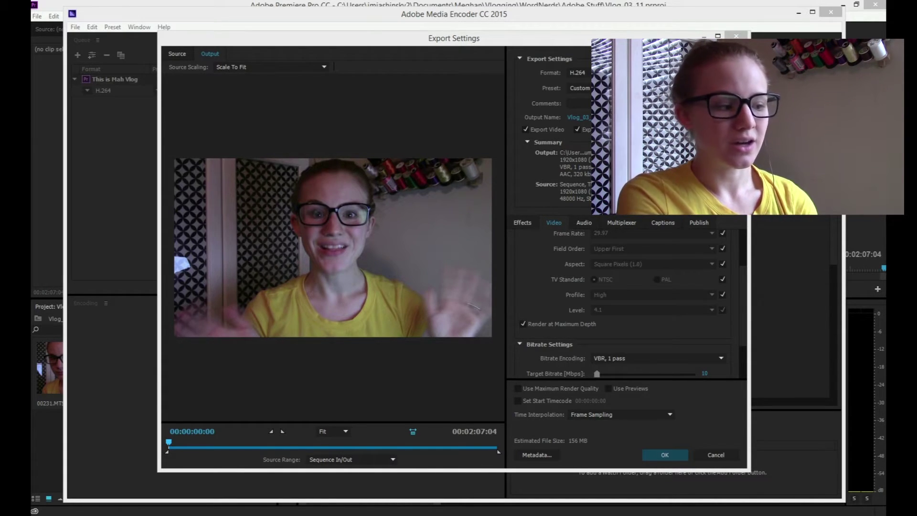
key(Return)
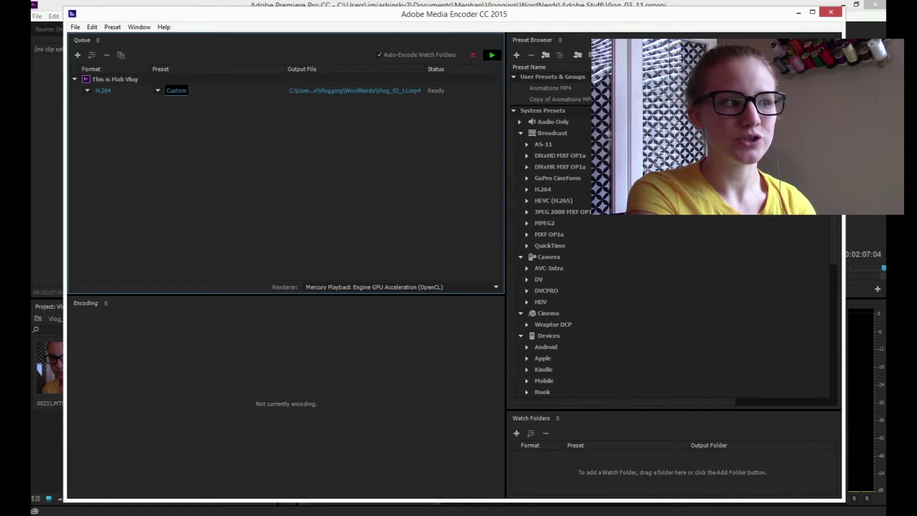
click(492, 55)
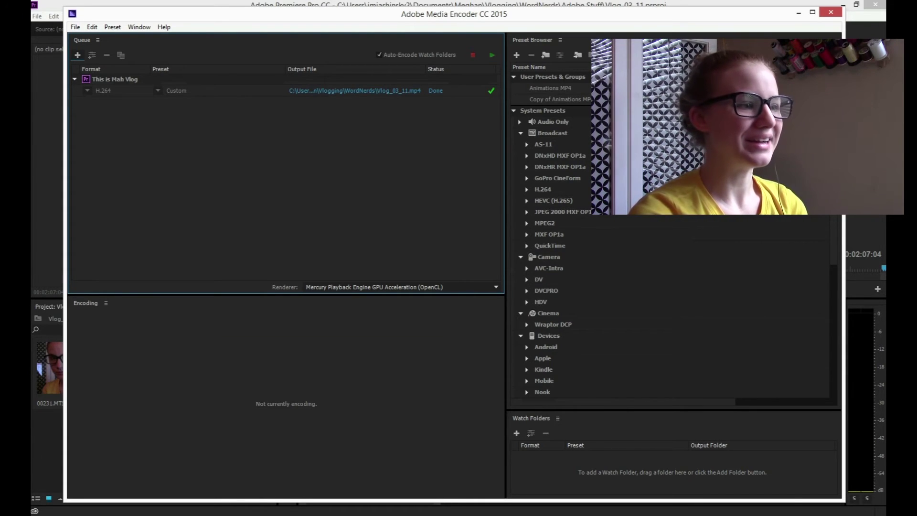
Switch back to Premiere Pro and place the playhead at 00:00:14:06 in the sequence.
click(799, 13)
click(485, 330)
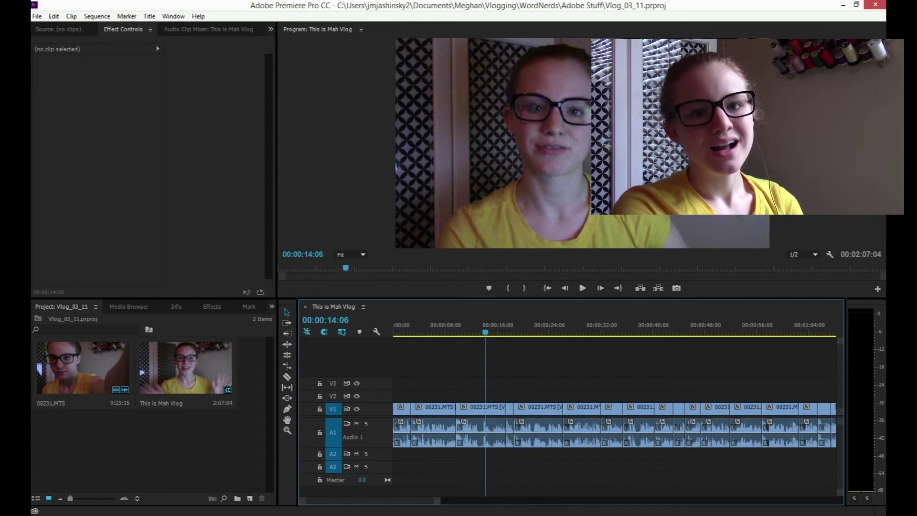